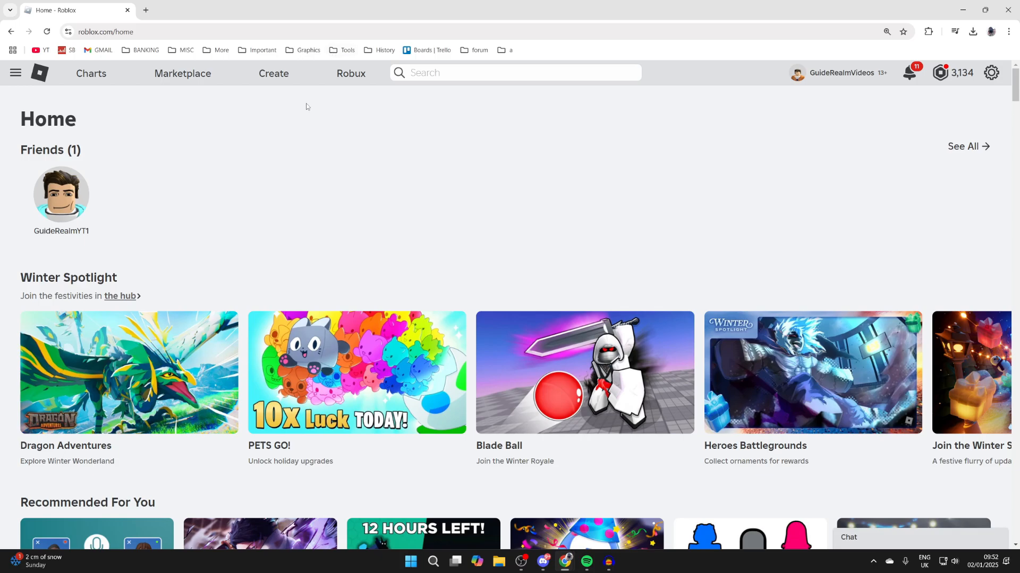
pyautogui.click(434, 559)
pyautogui.write('roblox')
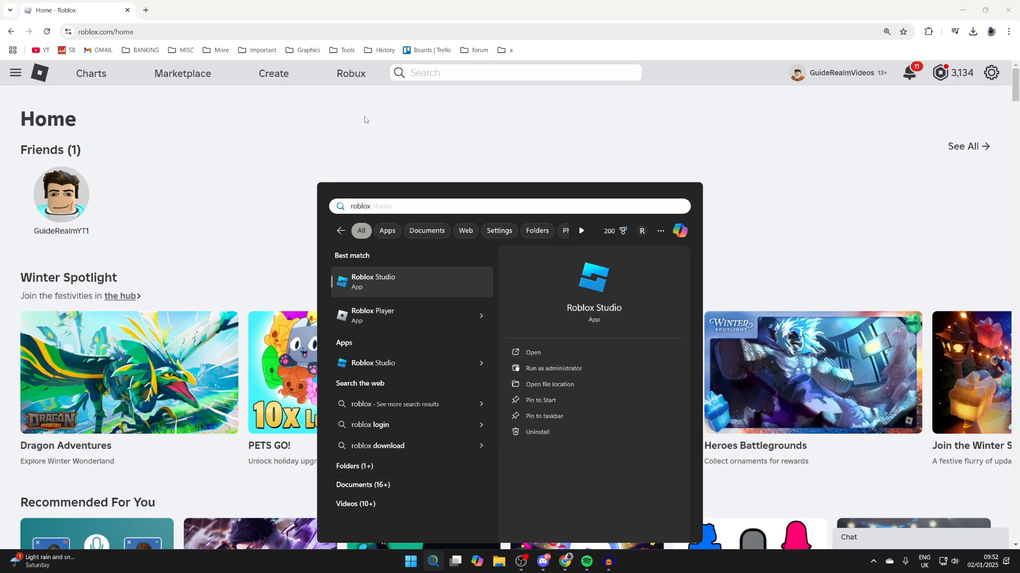
pyautogui.click(351, 121)
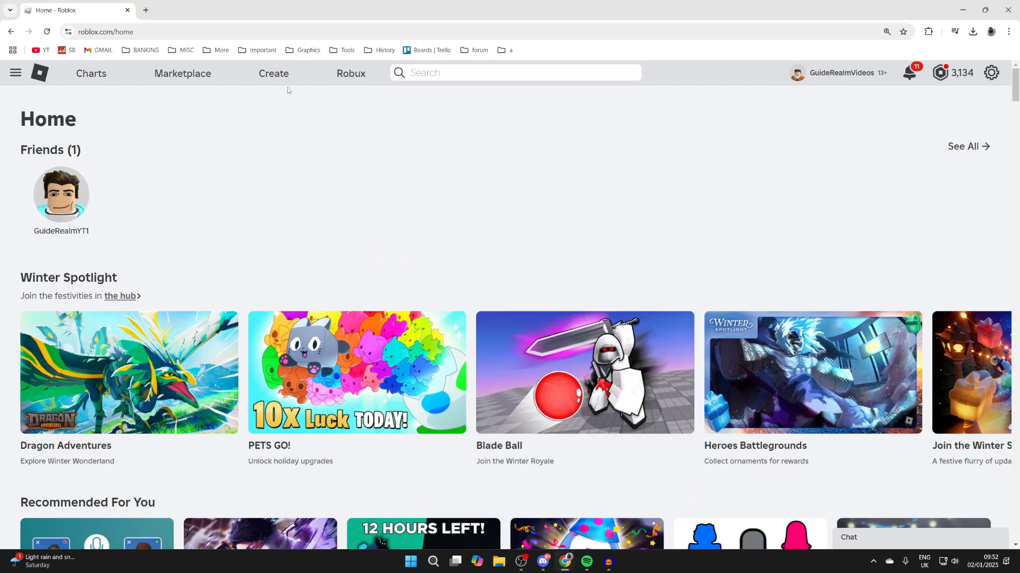
# Step: Go to the Creator Hub and open its Engine learning documentation
pyautogui.click(280, 75)
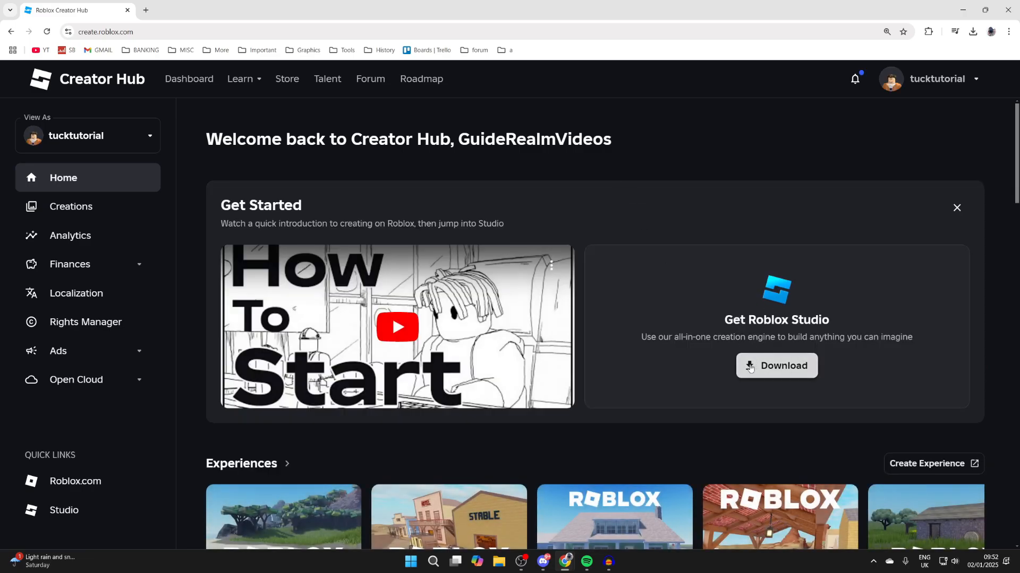
pyautogui.click(241, 77)
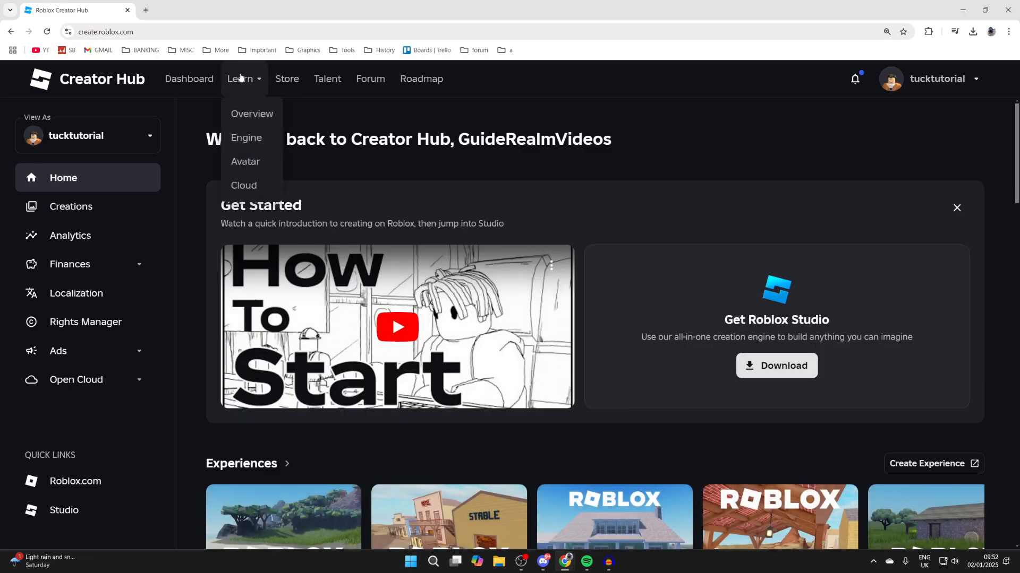
pyautogui.click(243, 137)
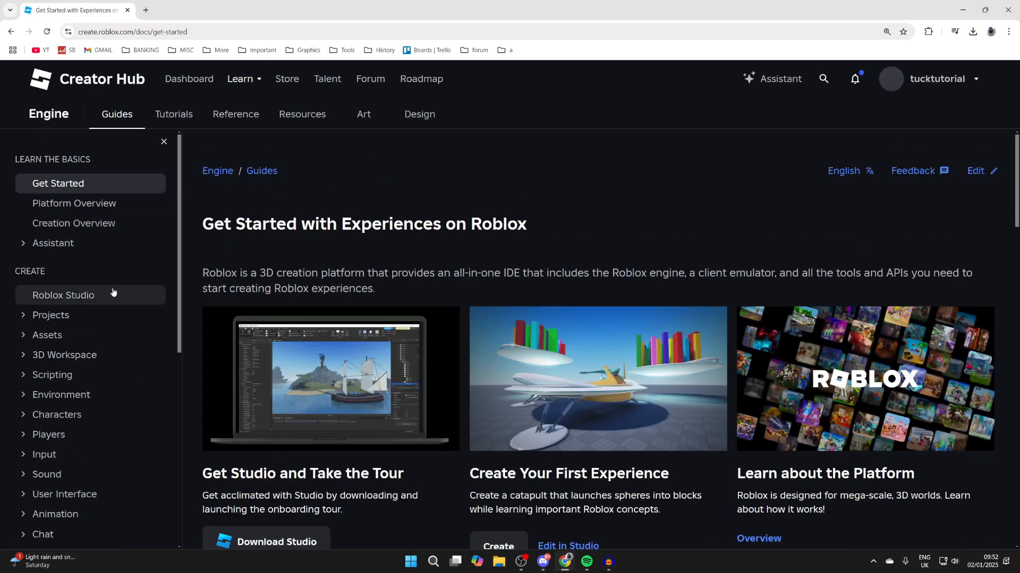
# Step: Open the Studio Setup guide under Roblox Studio and read through its system requirements and installation instructions
pyautogui.click(60, 295)
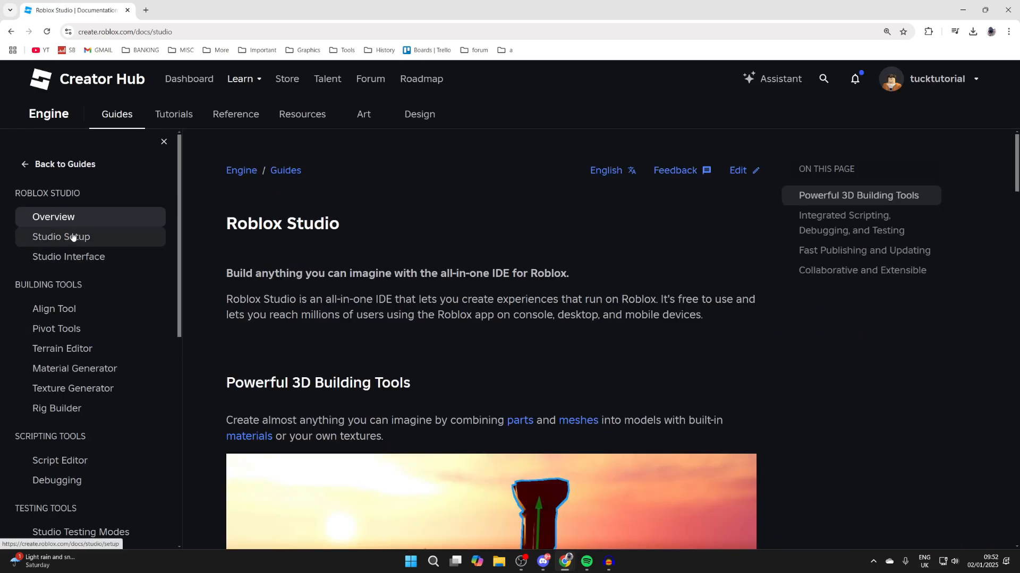
pyautogui.click(73, 236)
pyautogui.scroll(-6, 439, 259)
pyautogui.scroll(-3, 439, 259)
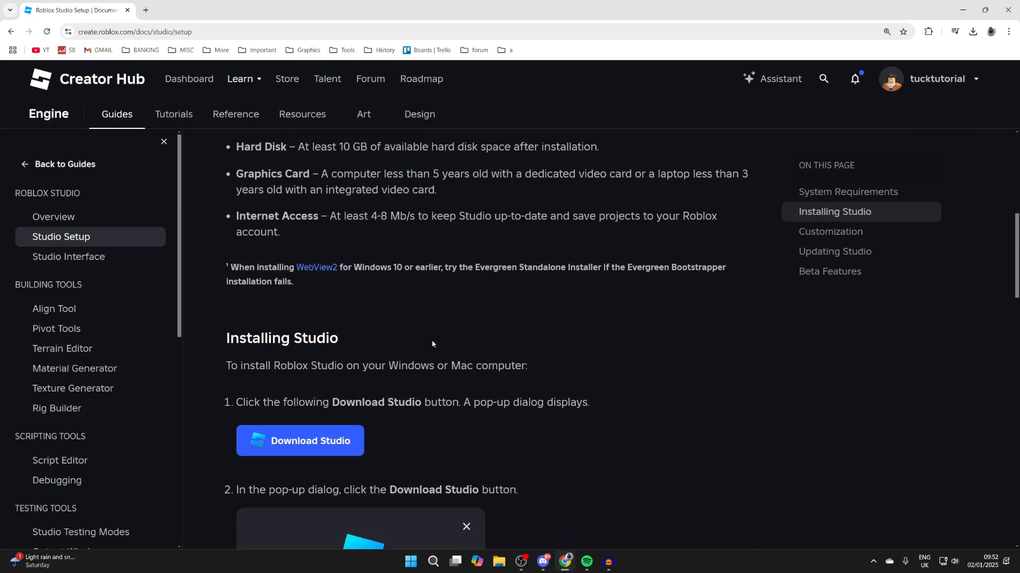
pyautogui.scroll(10, 285, 341)
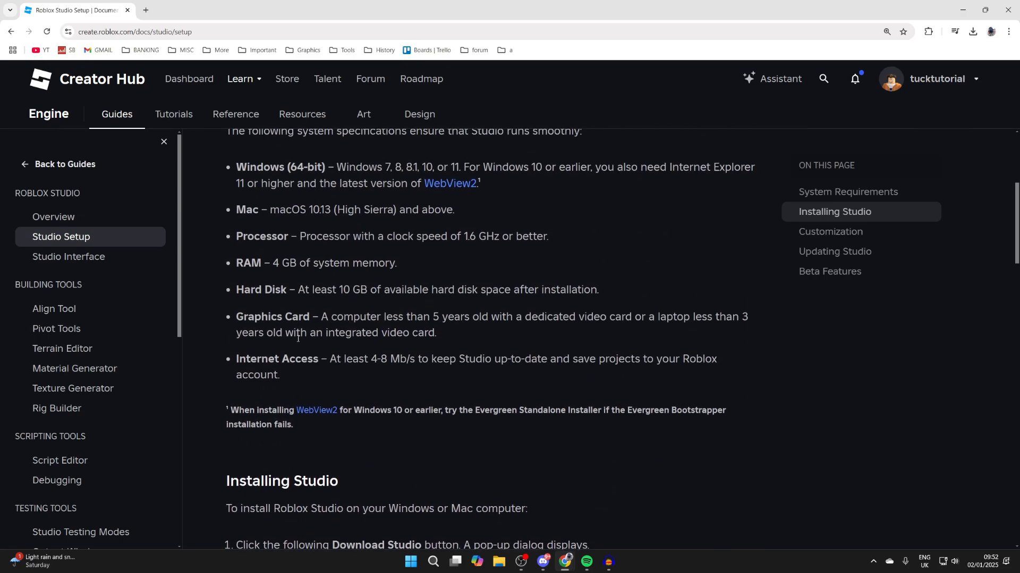
# Step: Launch Roblox Studio and create a new place from the Classic Obby template
pyautogui.click(433, 561)
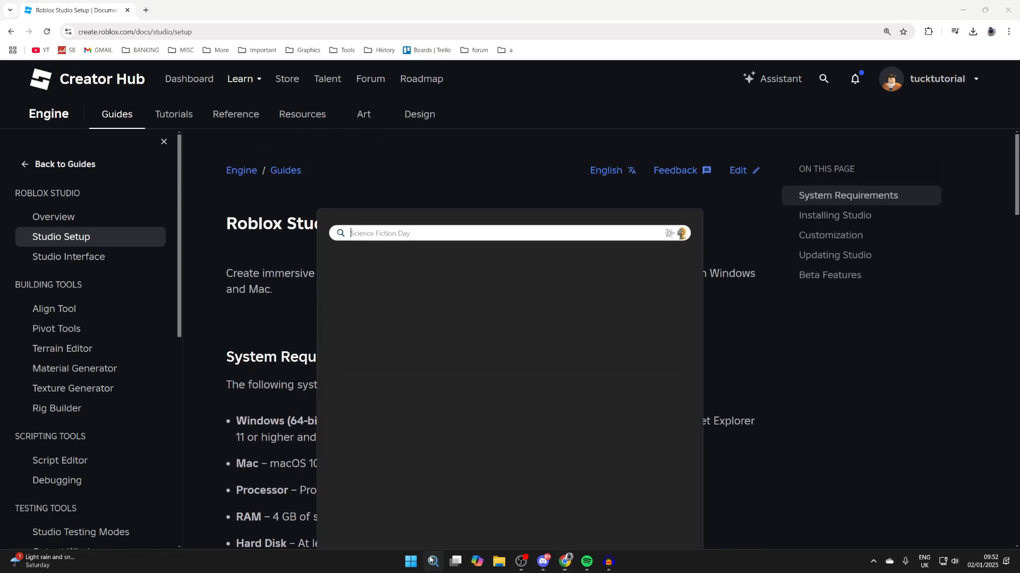
pyautogui.write('rob')
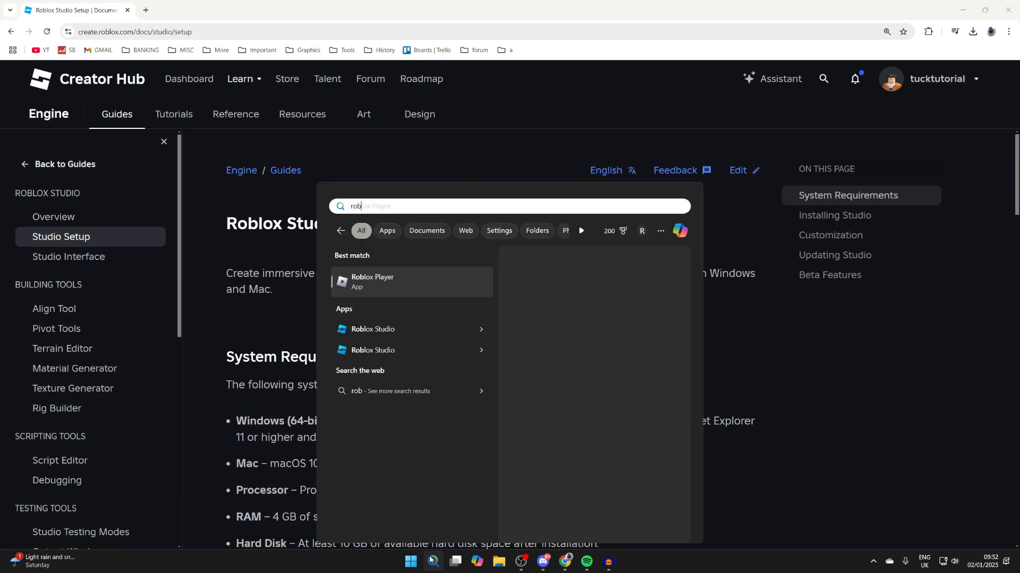
pyautogui.click(407, 330)
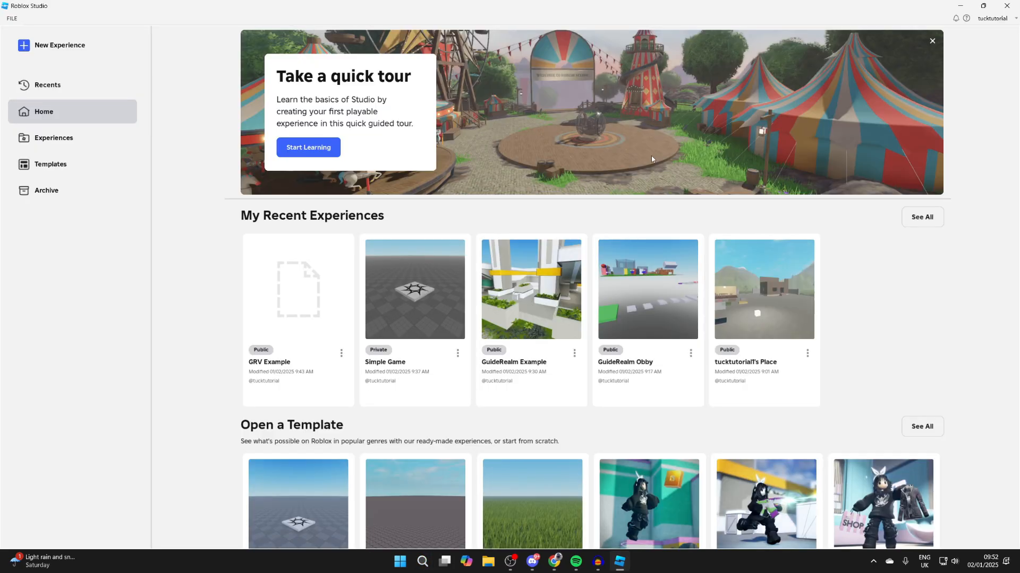
pyautogui.click(50, 165)
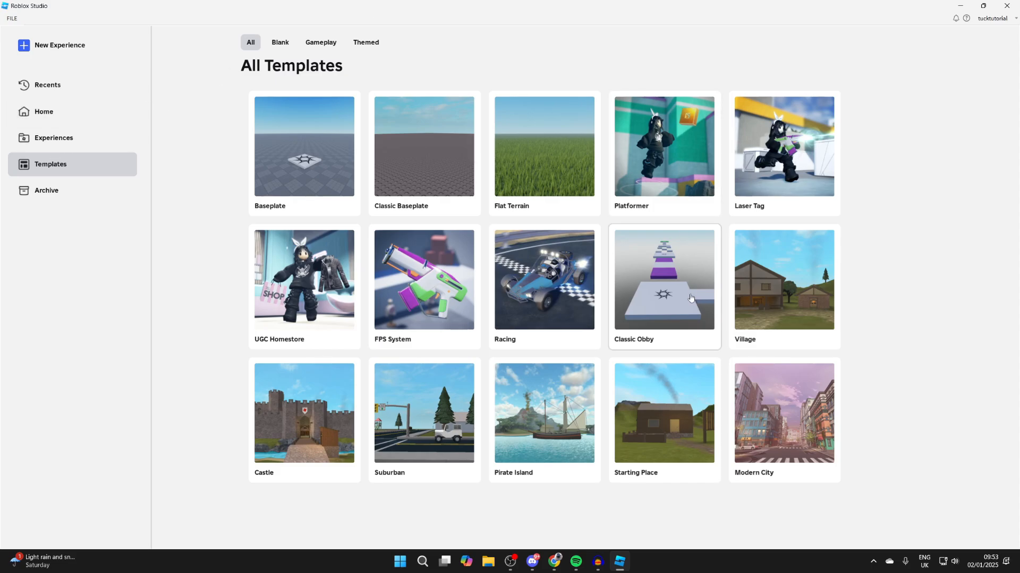
pyautogui.click(645, 290)
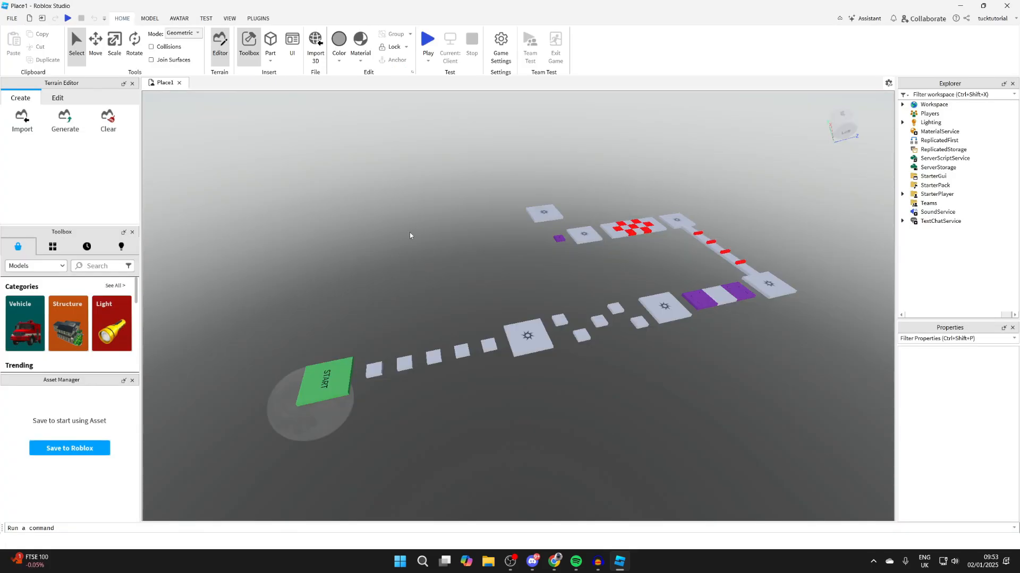
# Step: Examine the obby course from several angles, ending at the small stepping platforms between two checkpoints
pyautogui.moveTo(590, 151); pyautogui.dragTo(587, 151, button='right')
pyautogui.scroll(1, 461, 294)
pyautogui.moveTo(775, 182); pyautogui.dragTo(776, 186, button='right')
pyautogui.scroll(3, 337, 264)
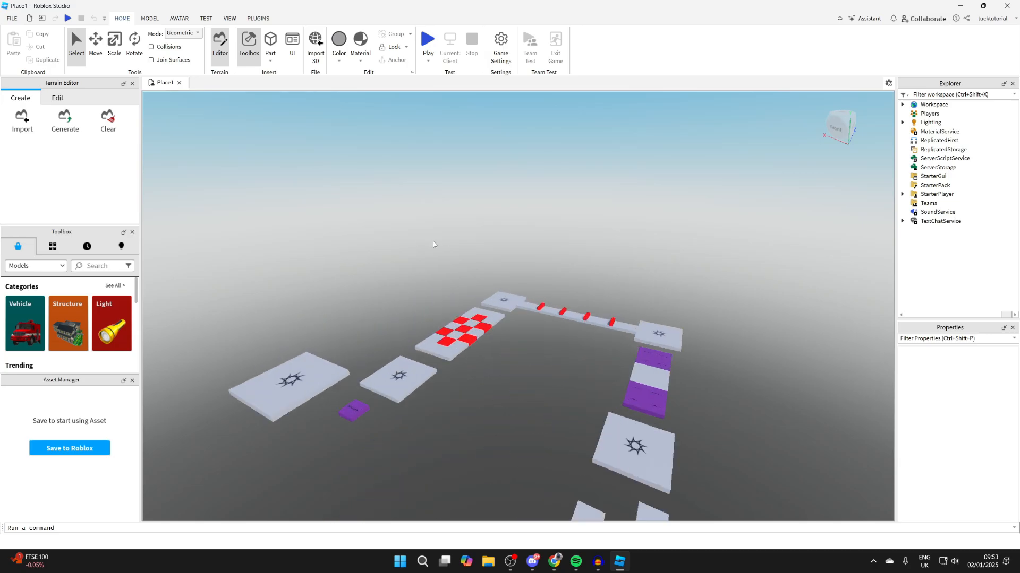
pyautogui.moveTo(448, 239); pyautogui.dragTo(448, 239, button='right')
pyautogui.scroll(3, 470, 269)
pyautogui.scroll(2, 546, 290)
pyautogui.moveTo(545, 290); pyautogui.dragTo(532, 294, button='right')
pyautogui.moveTo(678, 321); pyautogui.dragTo(603, 255, button='right')
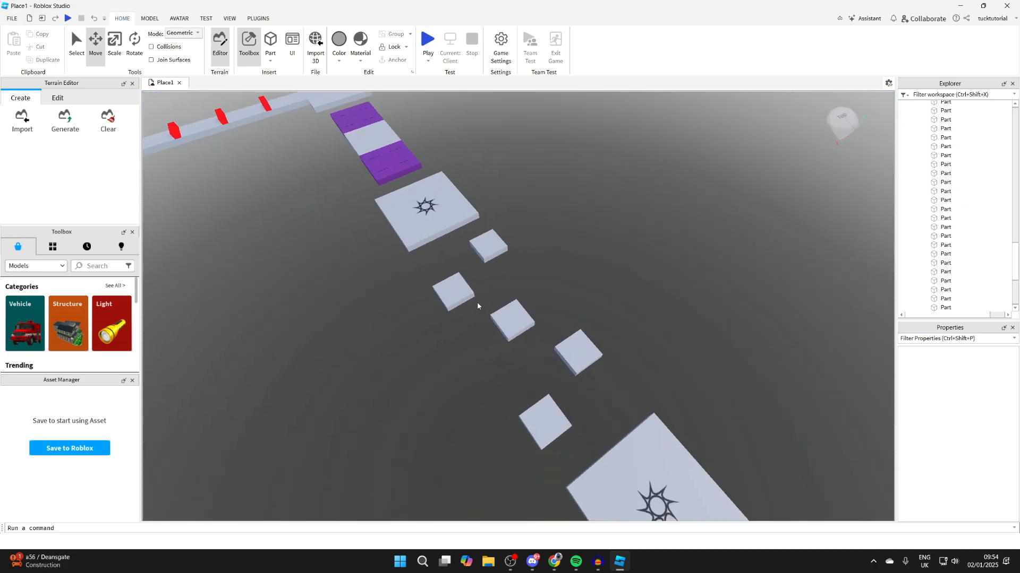
# Step: Try shifting a small stepping platform sideways and inserting a block part, and undo both changes
pyautogui.click(453, 293)
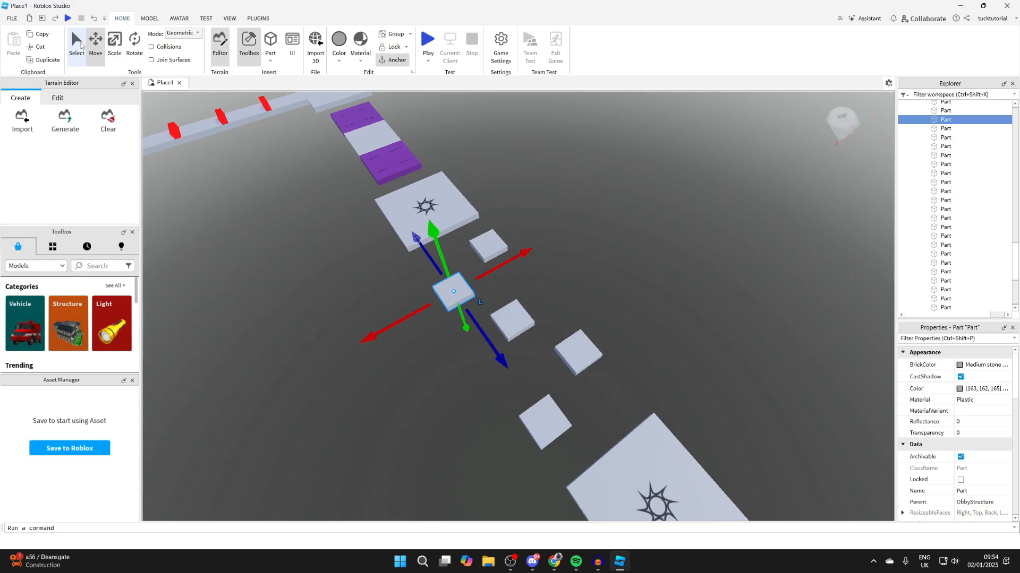
pyautogui.moveTo(394, 321); pyautogui.dragTo(386, 321)
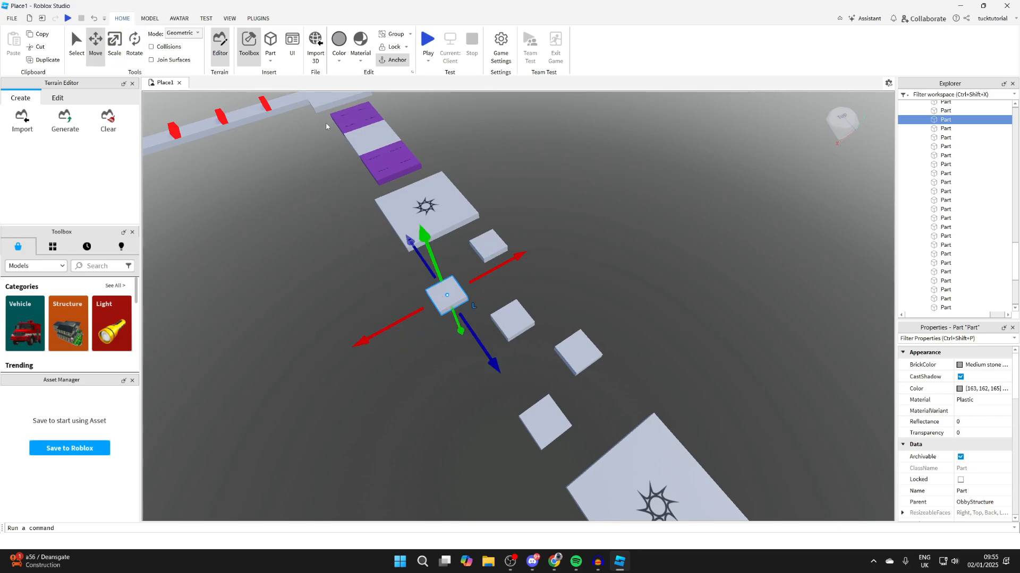
pyautogui.click(274, 62)
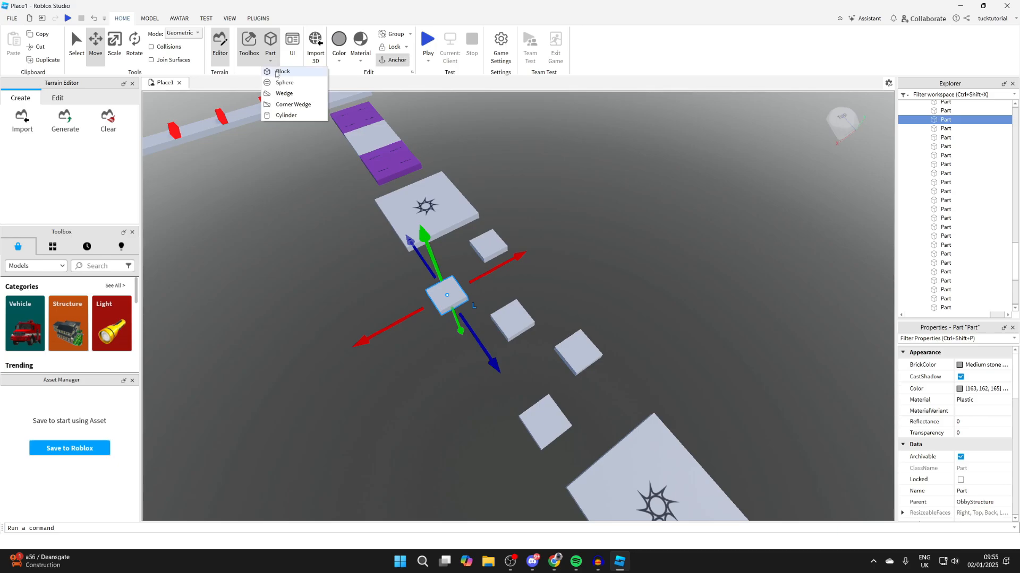
pyautogui.click(276, 72)
pyautogui.moveTo(562, 283); pyautogui.dragTo(619, 264)
pyautogui.hotkey('ctrl', 'z')
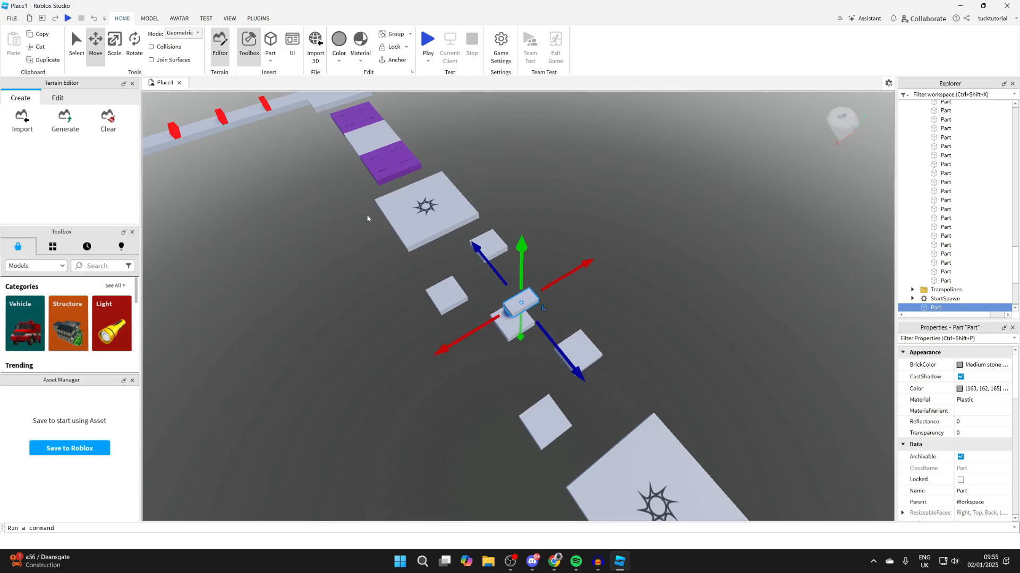
# Step: Move the small stepping platform near the checkpoint outward by 1 stud along its red axis
pyautogui.click(446, 295)
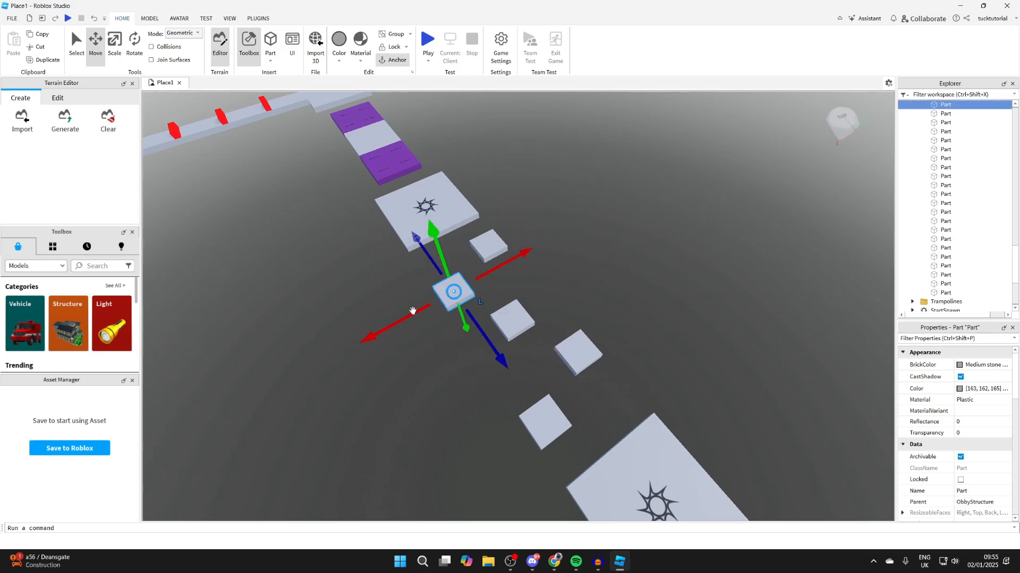
pyautogui.moveTo(402, 317); pyautogui.dragTo(405, 346)
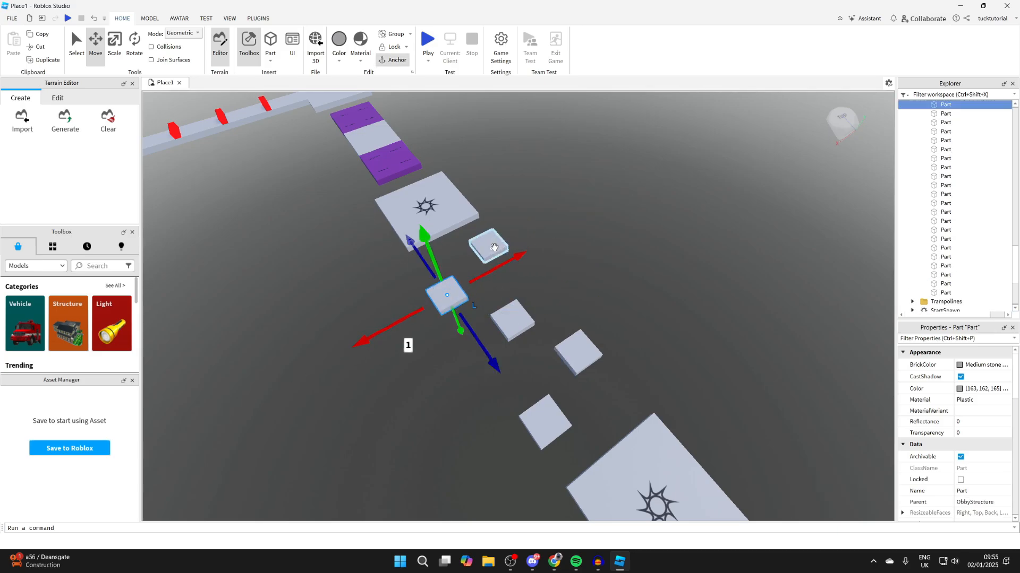
# Step: Duplicate the small stepping platform closest to the checkpoint and move the copy out to one side of the course
pyautogui.click(493, 248)
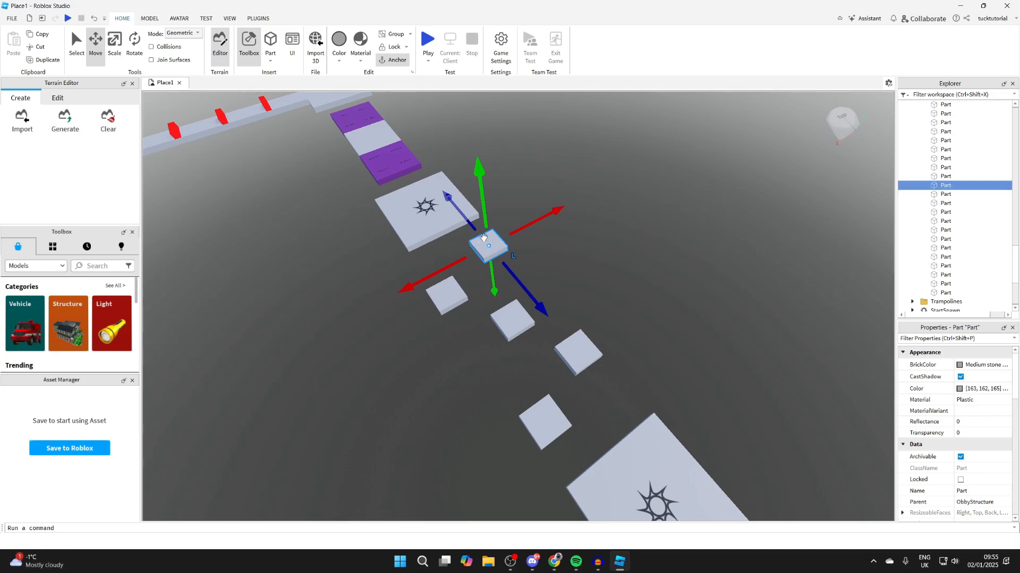
pyautogui.rightClick(487, 243)
pyautogui.click(557, 72)
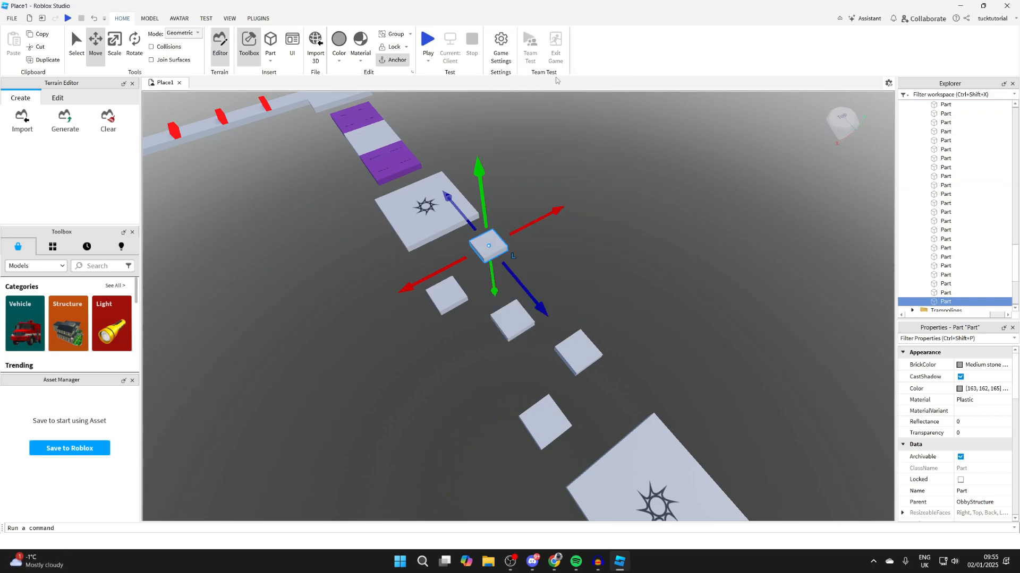
pyautogui.moveTo(519, 228); pyautogui.dragTo(567, 209)
pyautogui.moveTo(545, 247); pyautogui.dragTo(605, 300)
pyautogui.moveTo(533, 305); pyautogui.dragTo(506, 320)
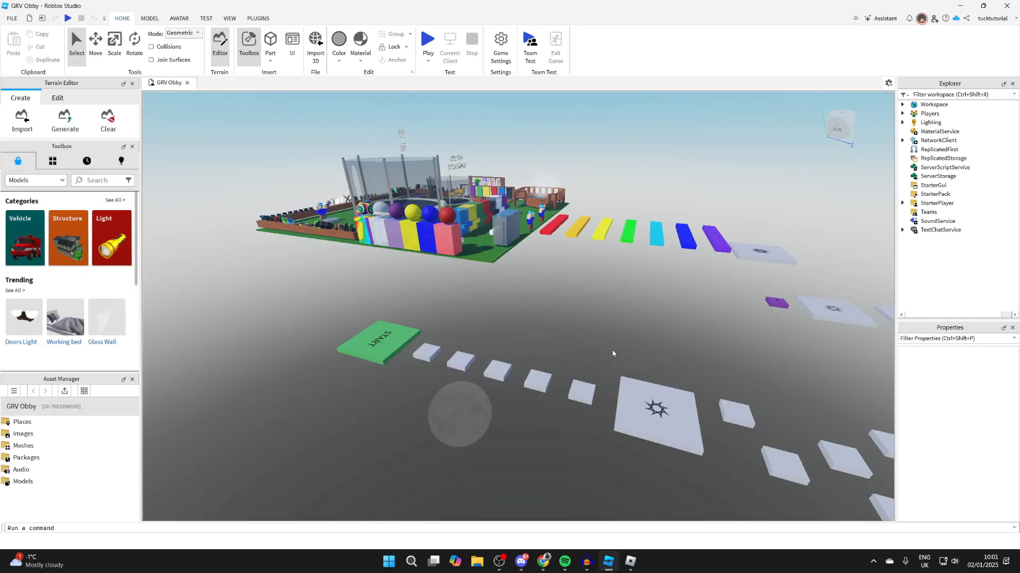
# Step: In the GRV Obby place, duplicate the nine-part checkpoint platform after the first stepping platforms and move the copy upward
pyautogui.moveTo(620, 360); pyautogui.dragTo(694, 450)
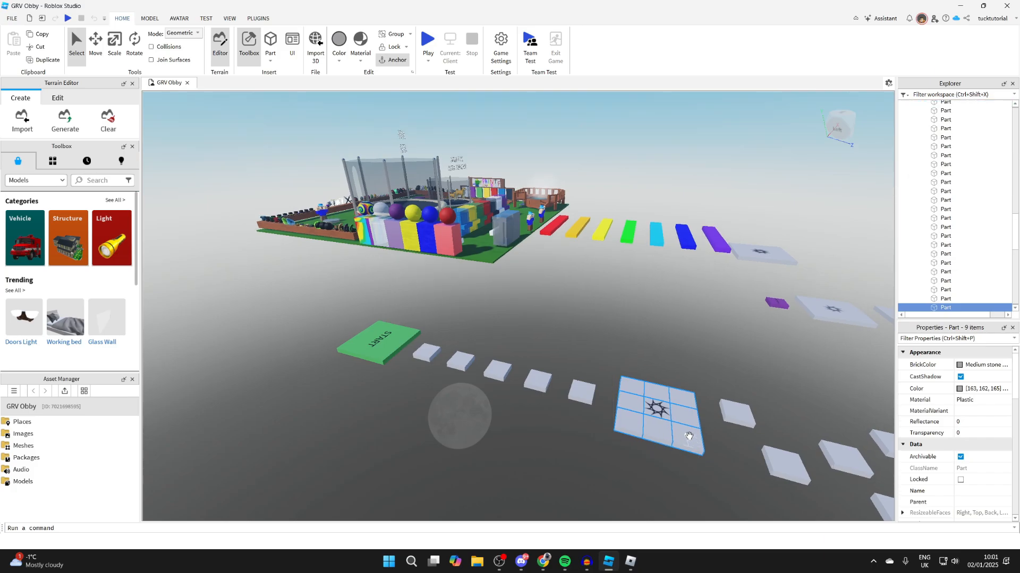
pyautogui.rightClick(689, 429)
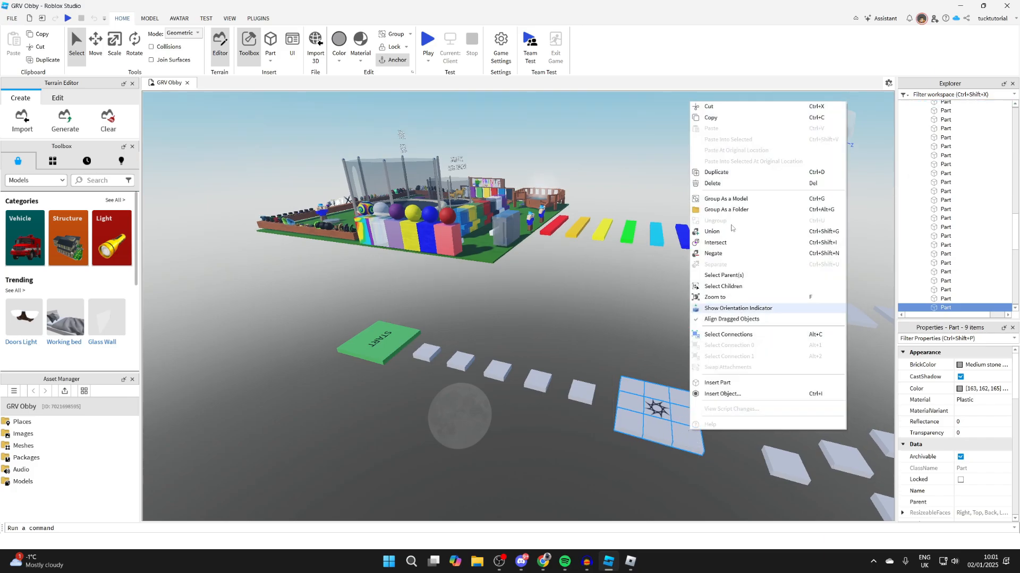
pyautogui.click(744, 173)
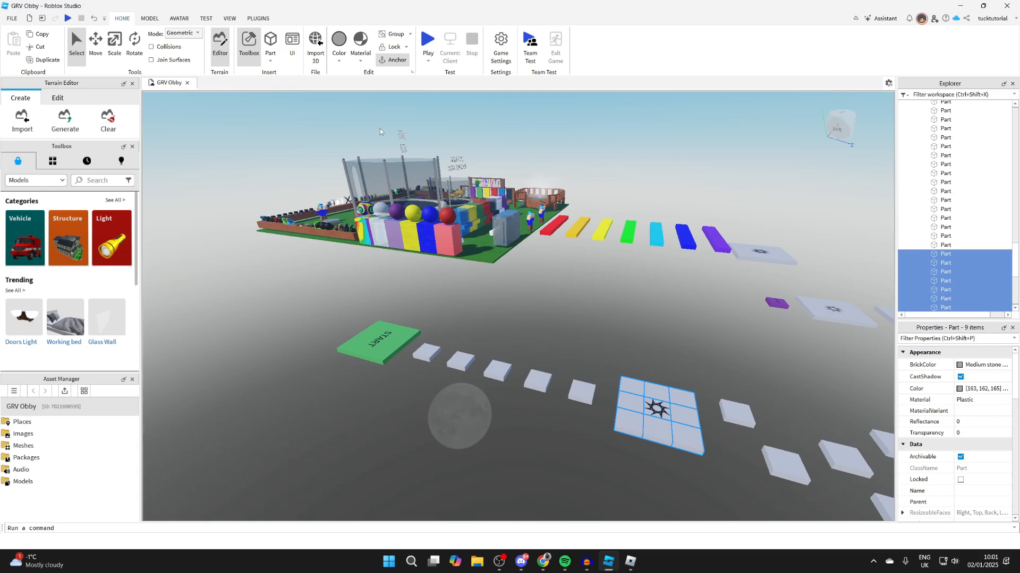
pyautogui.click(96, 46)
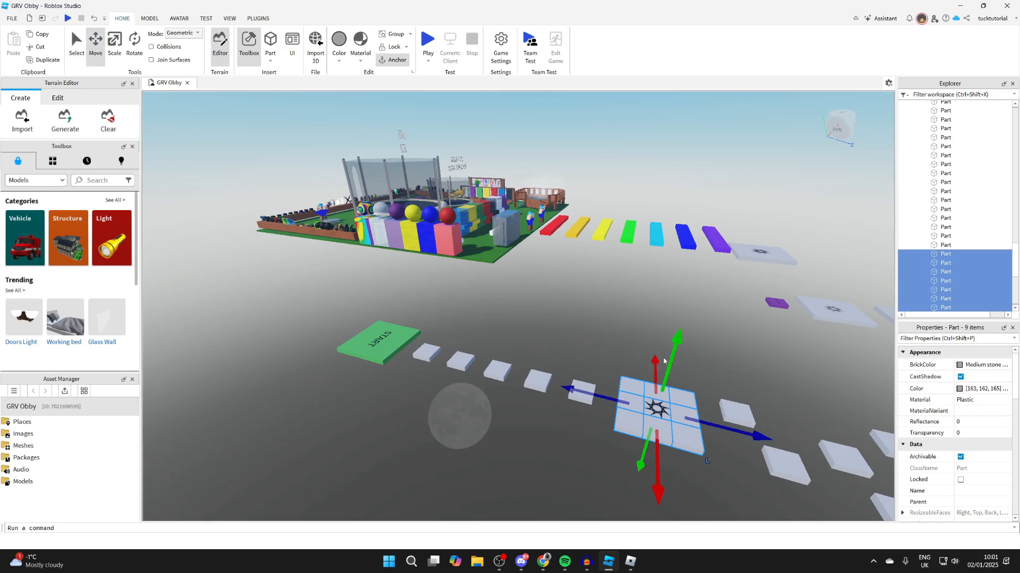
pyautogui.moveTo(670, 357); pyautogui.dragTo(661, 337)
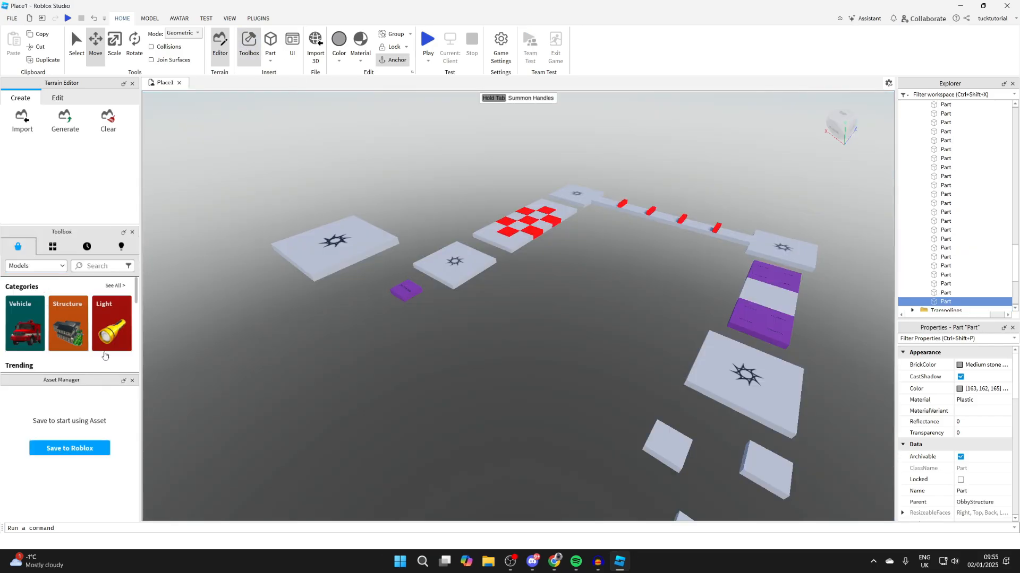
# Step: In Place1, enlarge the Toolbox and look through its model categories
pyautogui.moveTo(87, 228); pyautogui.dragTo(90, 140)
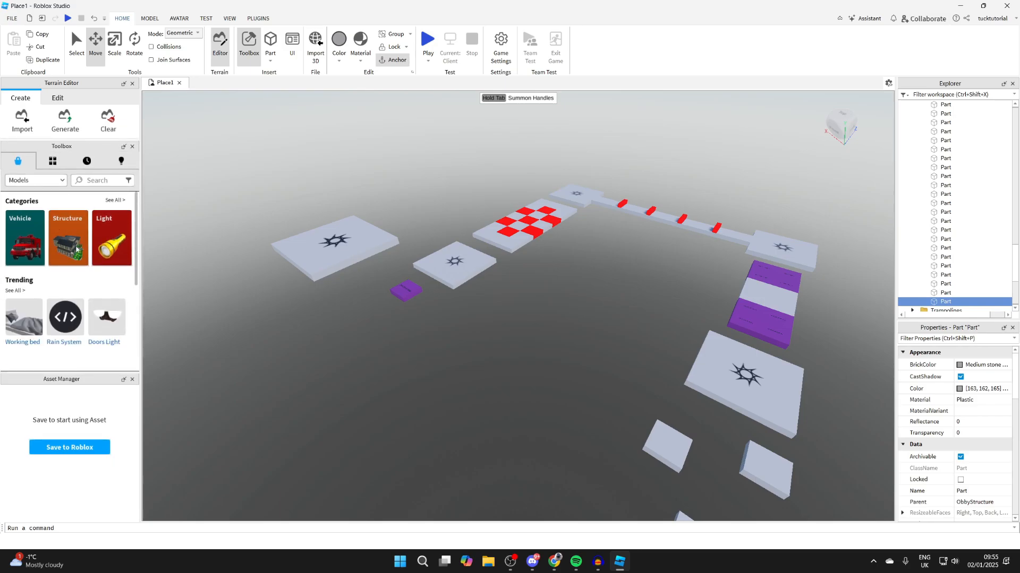
pyautogui.scroll(-3, 80, 268)
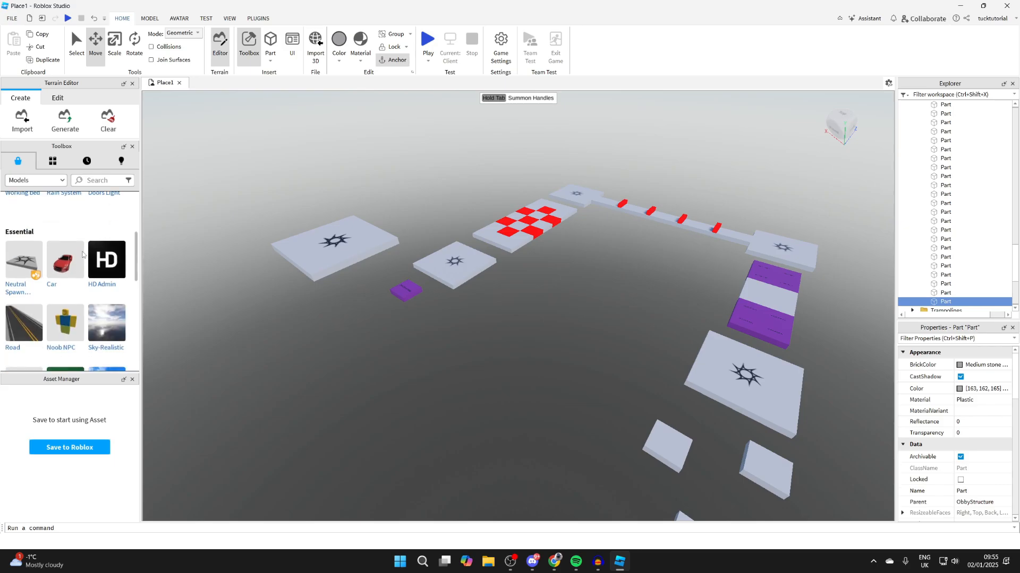
pyautogui.scroll(3, 74, 249)
# Step: Insert the OBBY END model from the Structure category and move it next to the last checkpoint of the course
pyautogui.click(72, 232)
pyautogui.scroll(-3, 74, 249)
pyautogui.scroll(2, 74, 255)
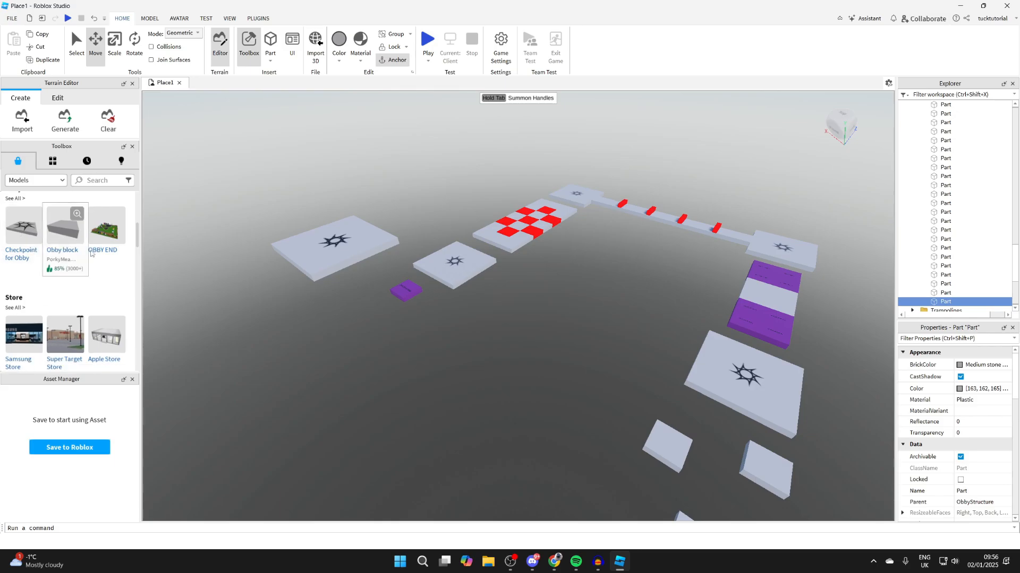
pyautogui.click(100, 231)
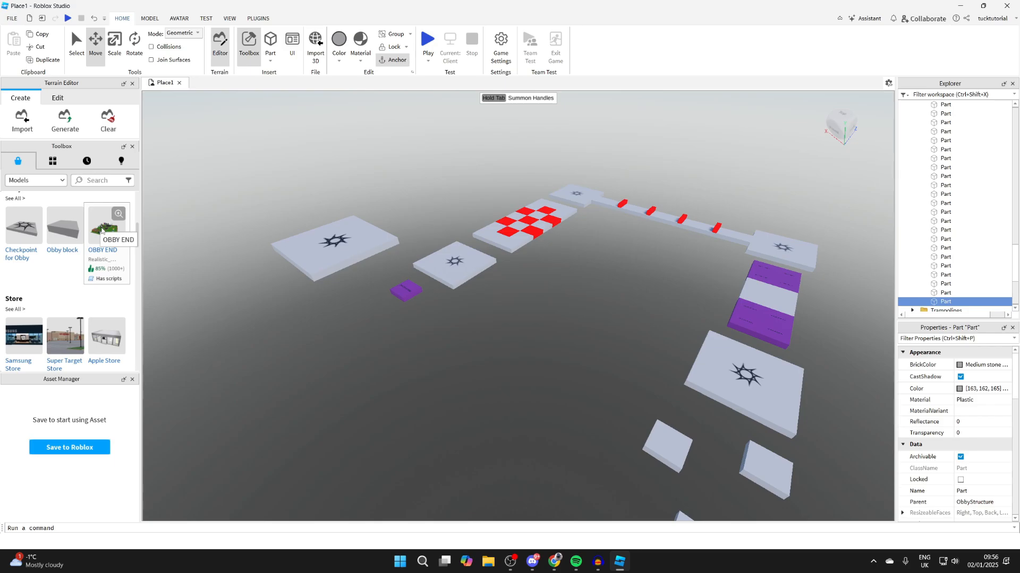
pyautogui.click(605, 301)
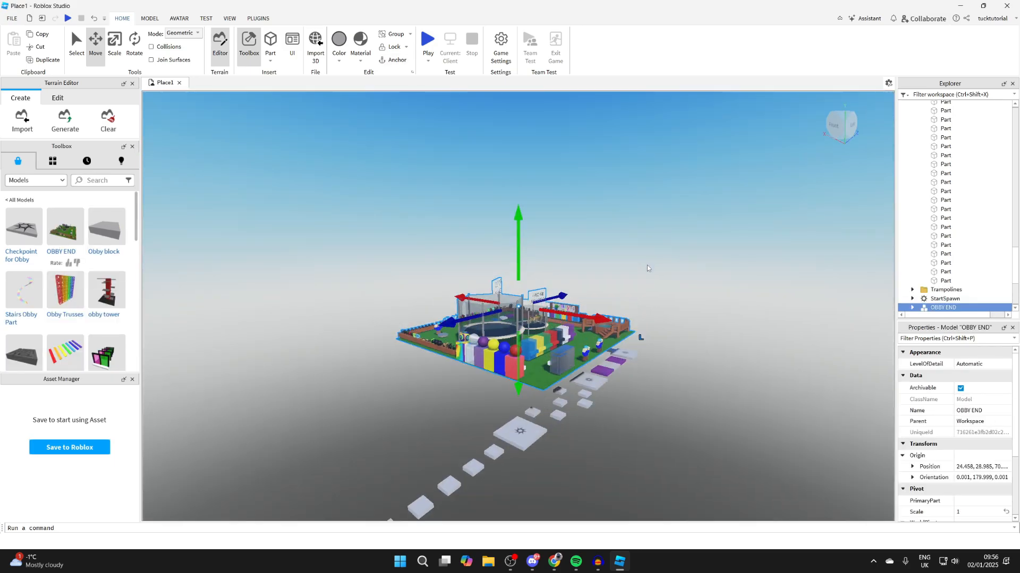
pyautogui.moveTo(648, 268)
pyautogui.mouseDown(button='right')
pyautogui.moveTo(655, 260)
pyautogui.moveTo(648, 266)
pyautogui.mouseUp(button='right')
pyautogui.moveTo(498, 332); pyautogui.dragTo(251, 318)
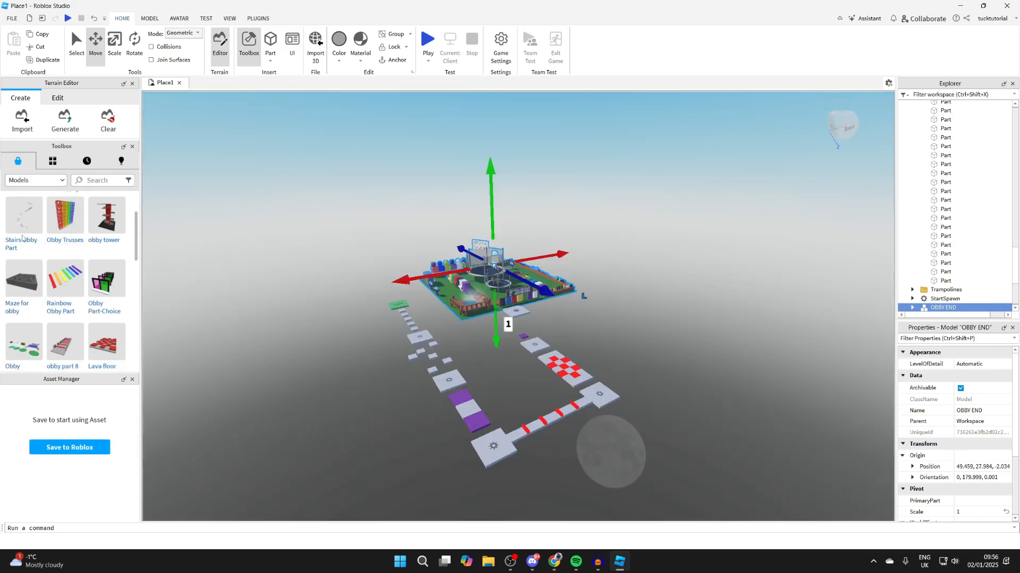
# Step: Insert the Rainbow Obby Part model from the Toolbox and move it into line after the last checkpoint of the course
pyautogui.moveTo(35, 234)
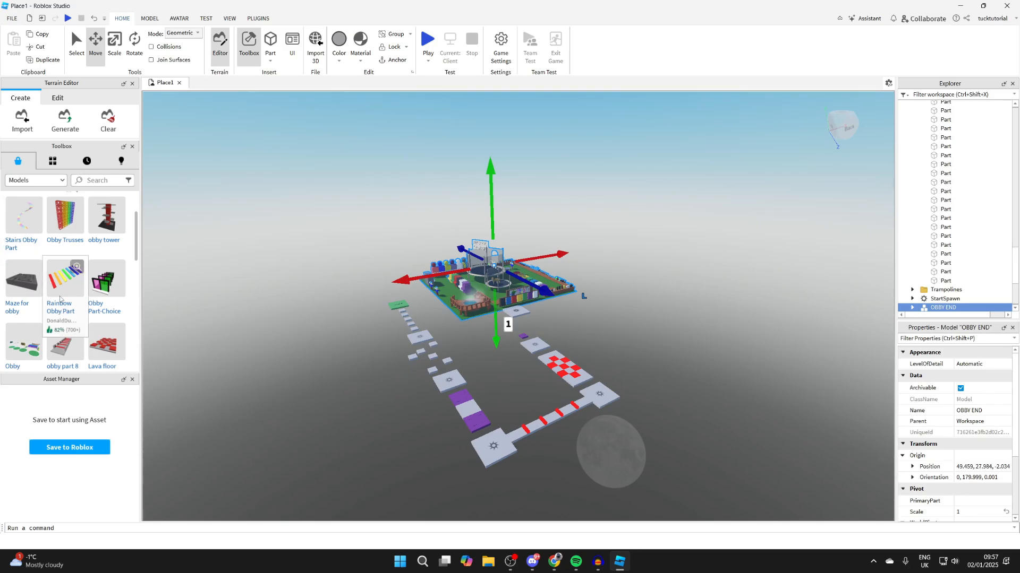
pyautogui.click(60, 283)
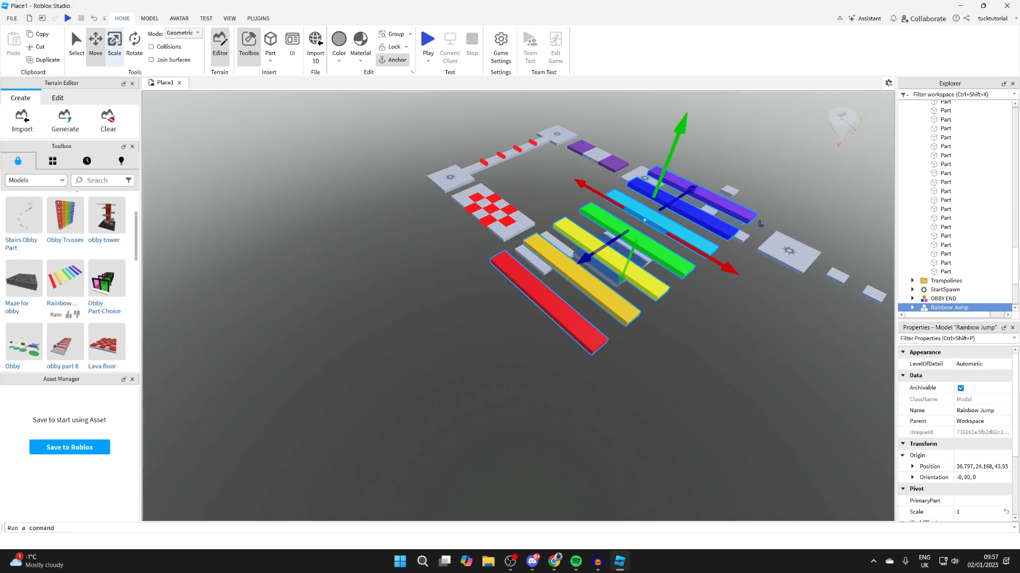
pyautogui.click(95, 45)
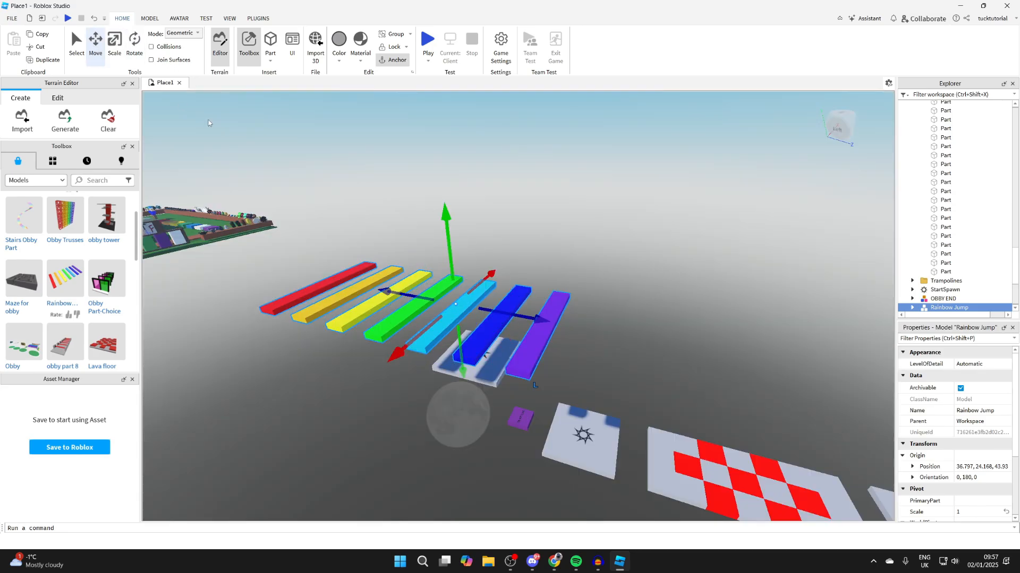
pyautogui.moveTo(415, 296); pyautogui.dragTo(312, 287)
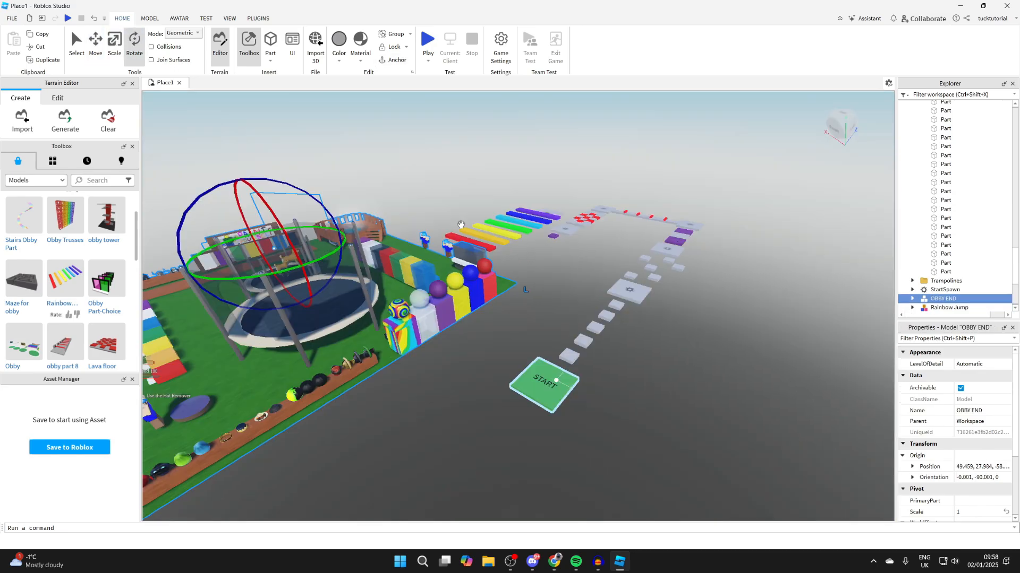
pyautogui.click(154, 23)
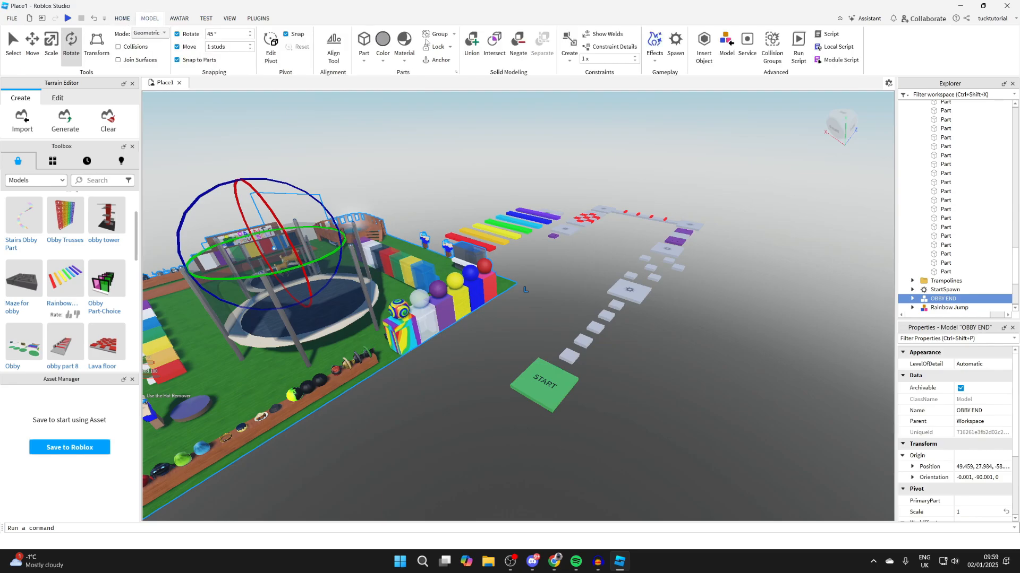
pyautogui.click(179, 18)
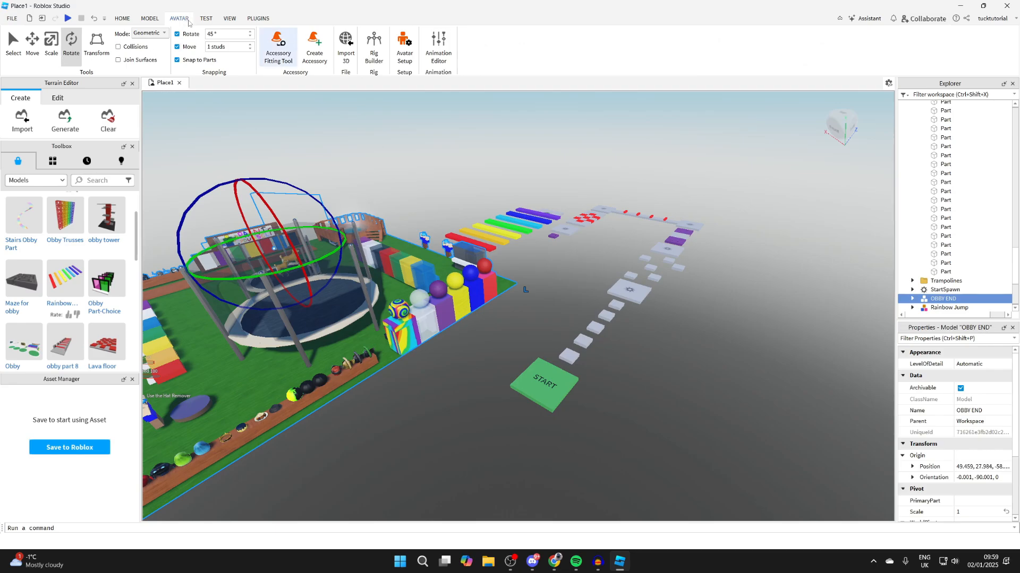
pyautogui.click(207, 21)
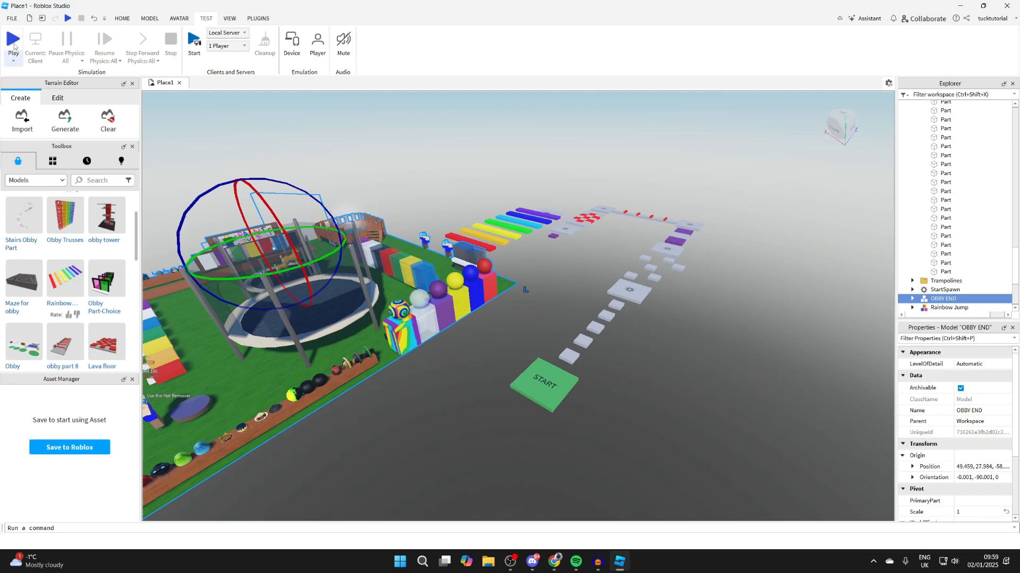
pyautogui.click(229, 18)
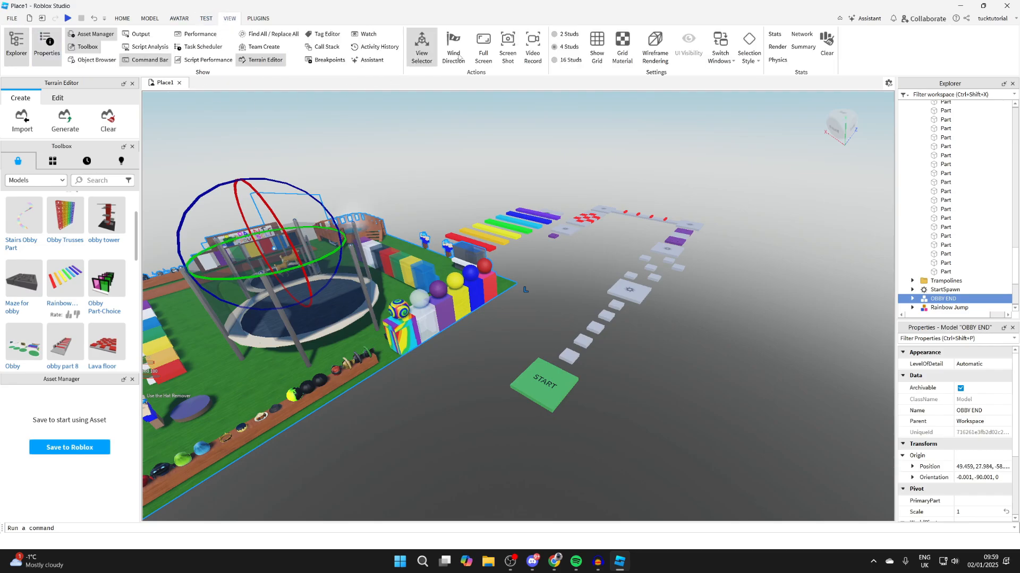
pyautogui.click(259, 18)
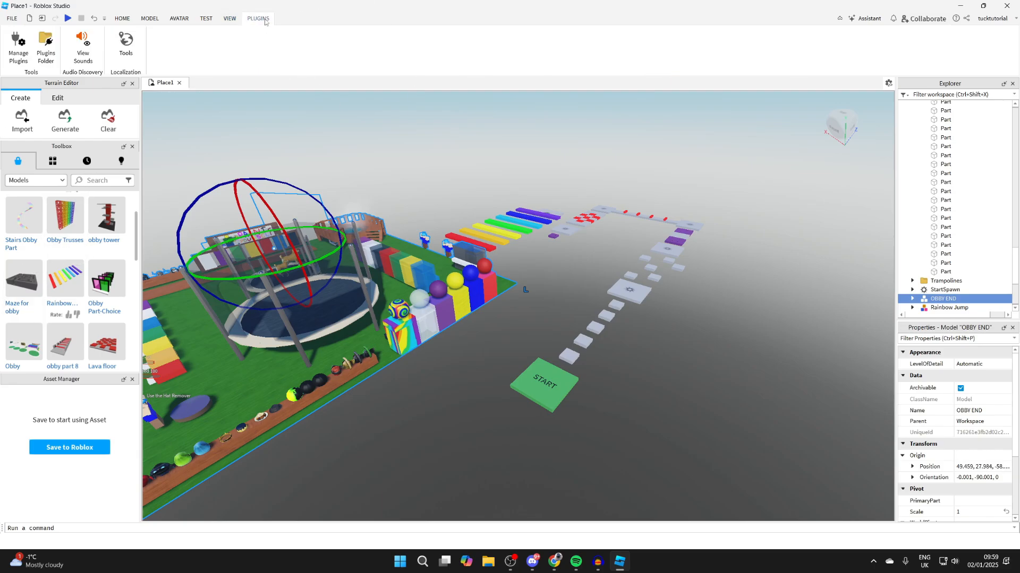
pyautogui.click(114, 19)
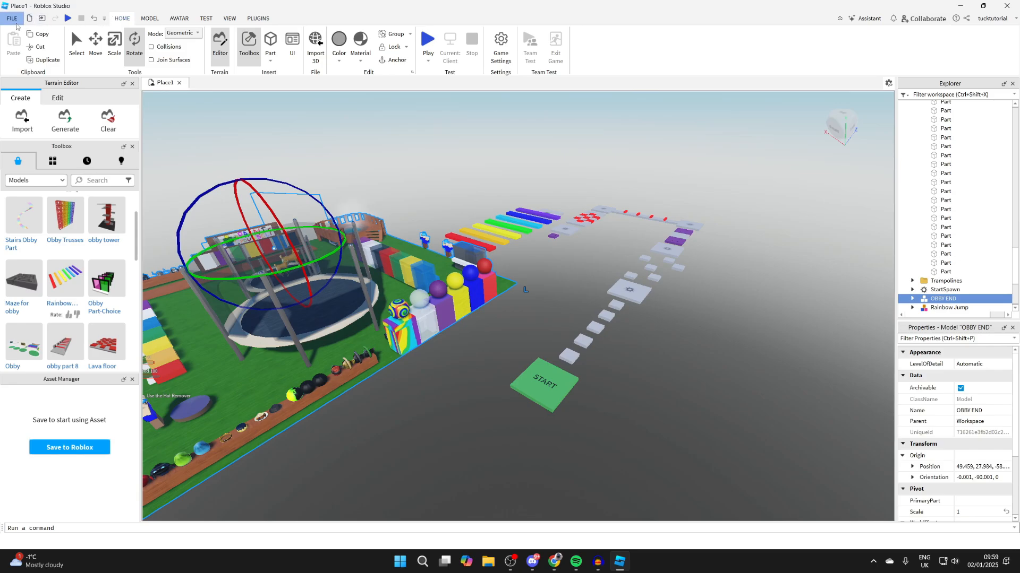
# Step: Save the place to Roblox as a new game named GRV Obby with the description "Obby created by GuideRealm!"
pyautogui.click(13, 19)
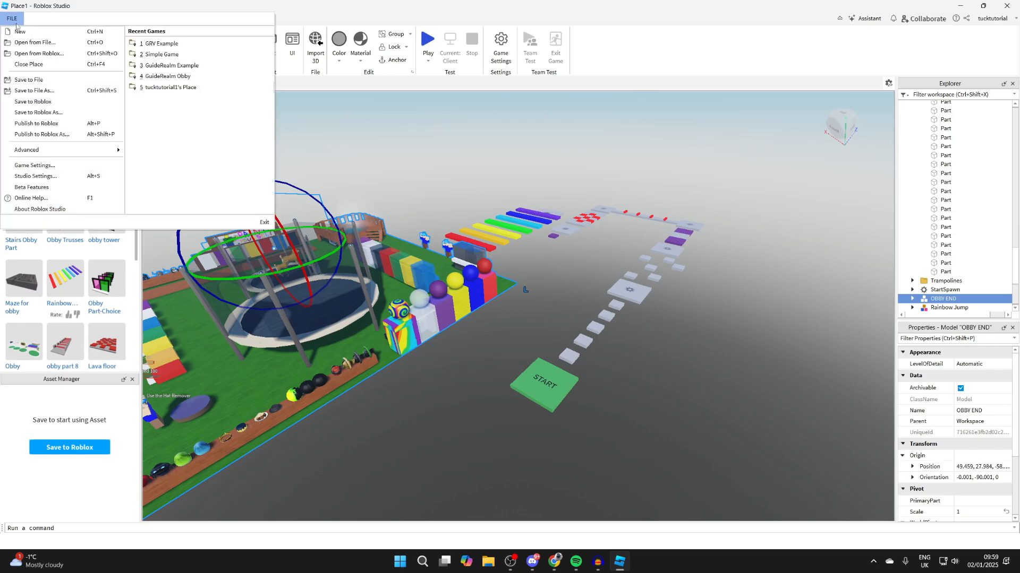
pyautogui.click(37, 112)
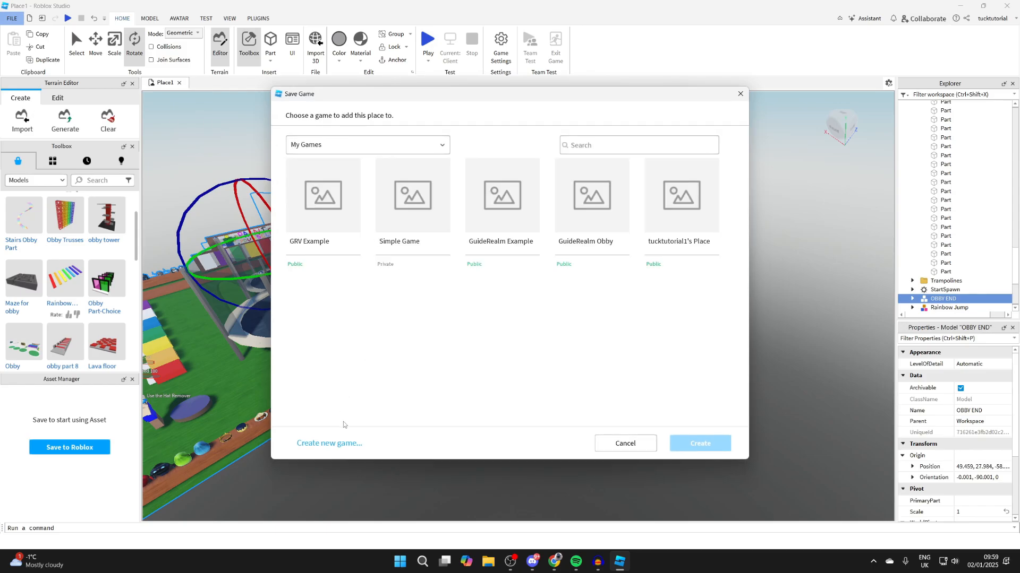
pyautogui.click(345, 444)
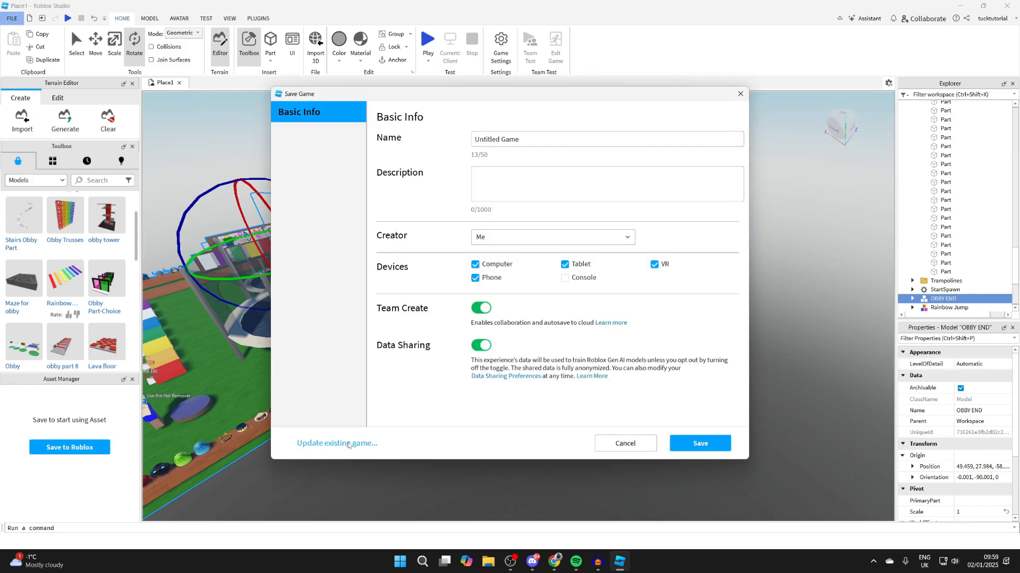
pyautogui.click(531, 186)
pyautogui.click(499, 139)
pyautogui.doubleClick(508, 139)
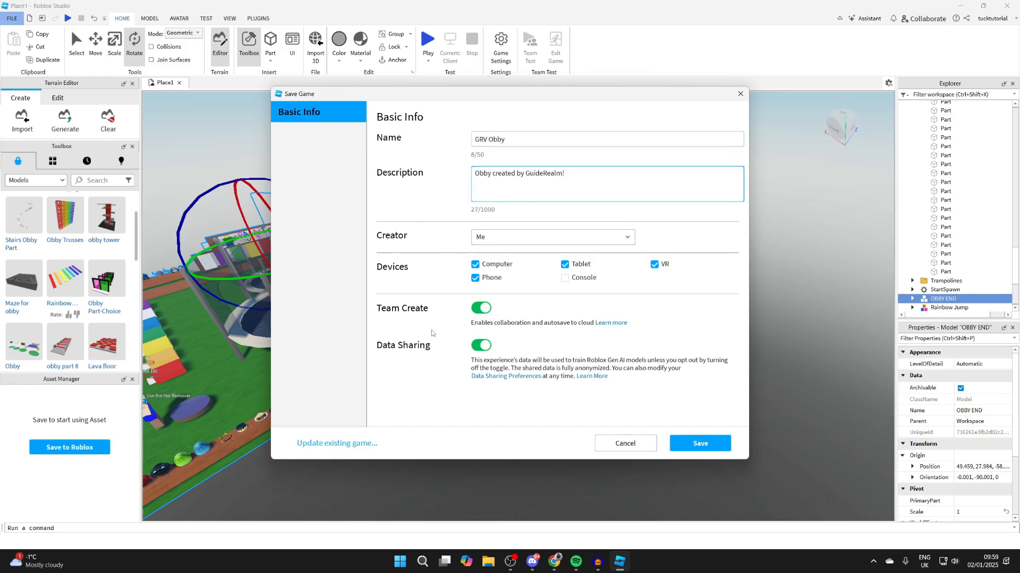
pyautogui.click(699, 447)
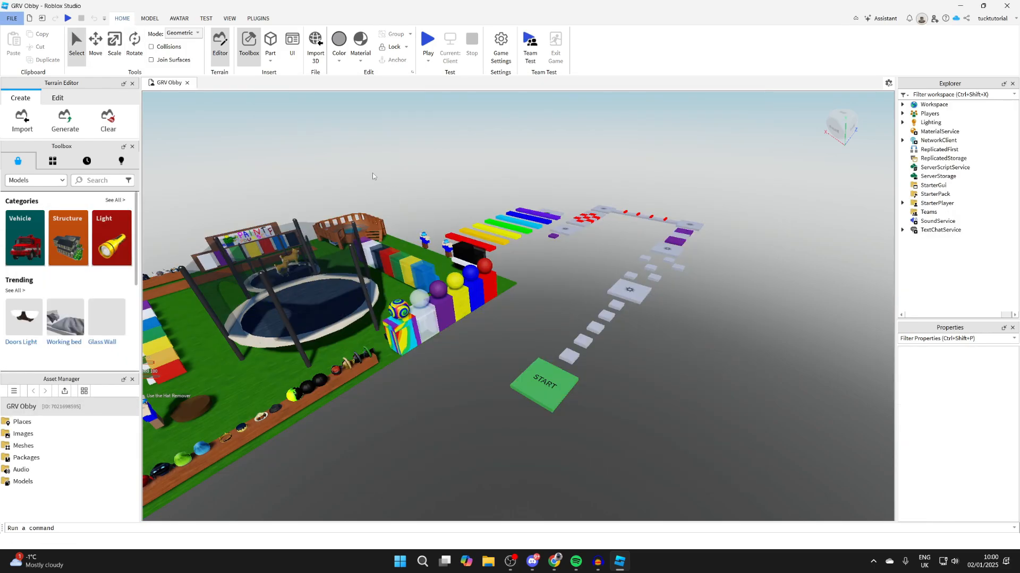
# Step: Publish the GRV Obby game to Roblox and set its playability permission to Public
pyautogui.click(11, 19)
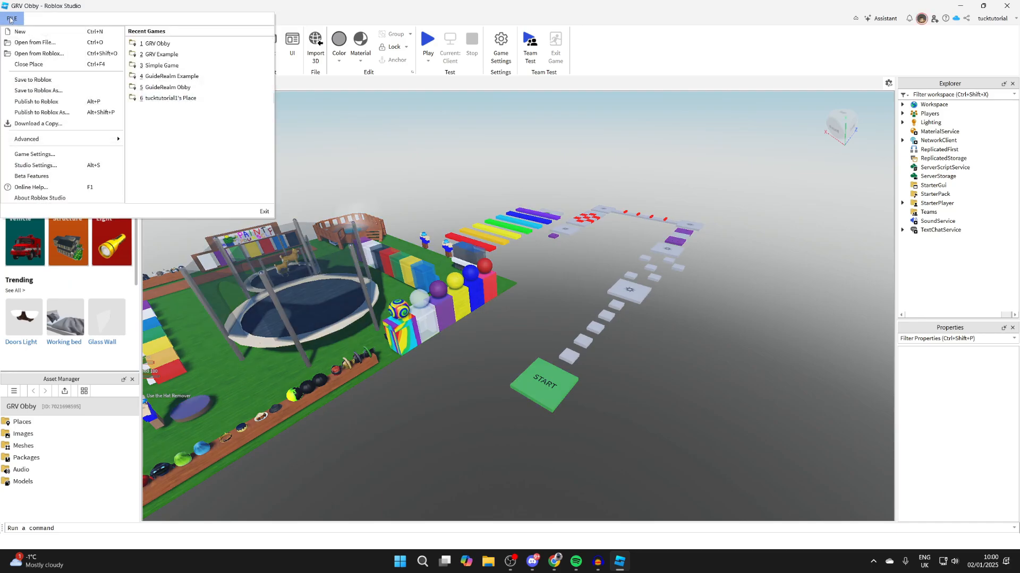
pyautogui.click(37, 103)
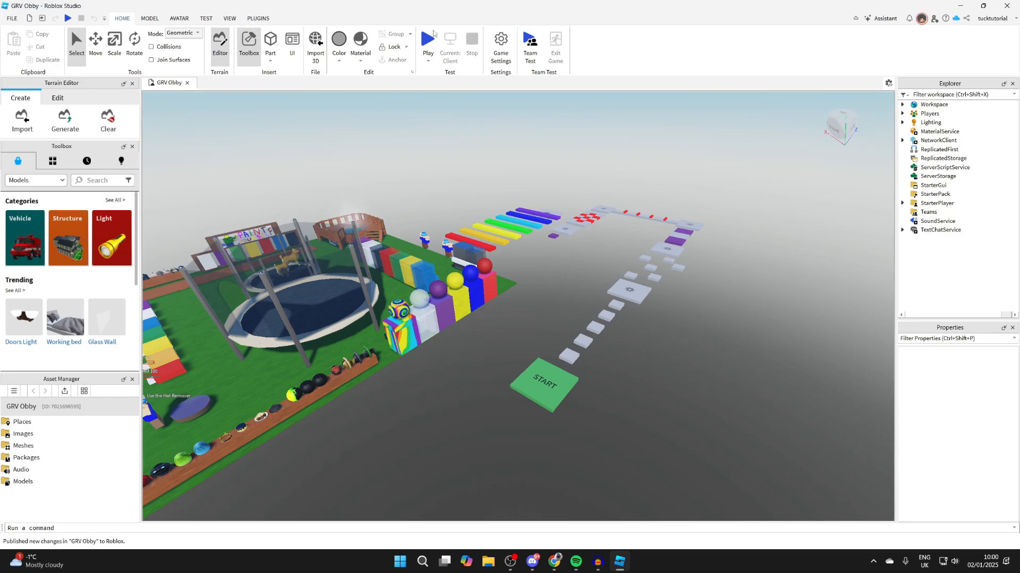
pyautogui.click(507, 51)
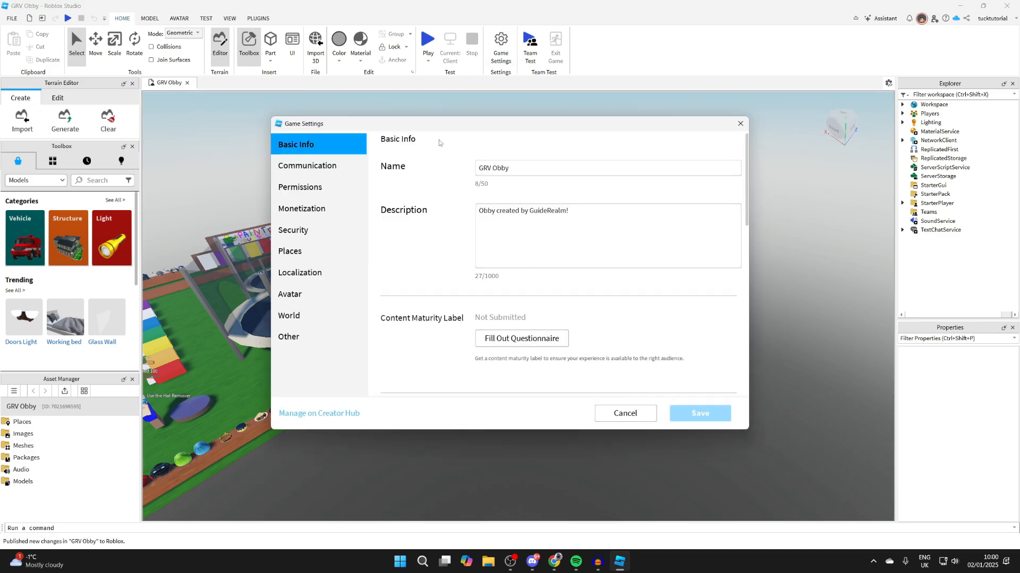
pyautogui.click(319, 186)
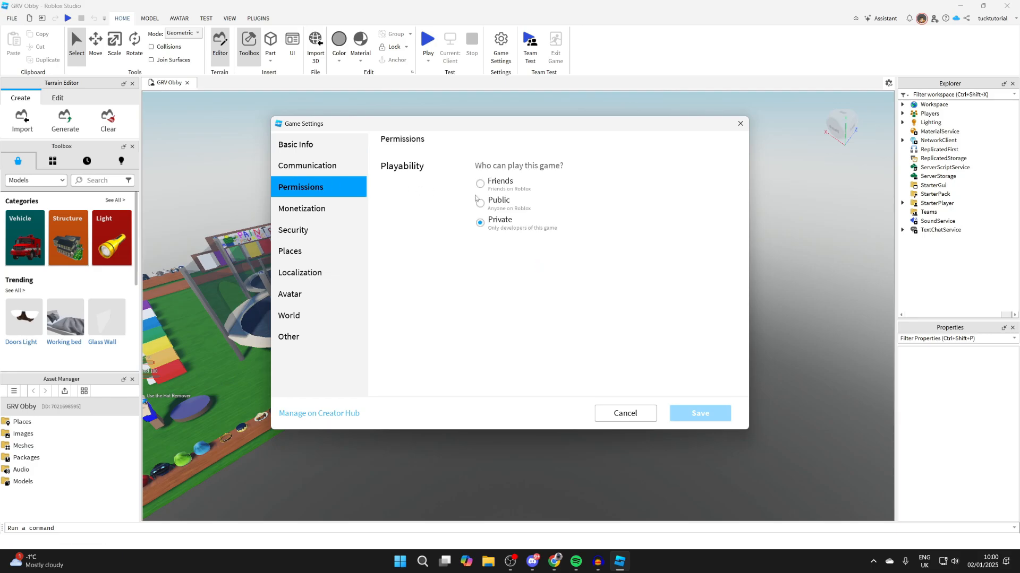
pyautogui.click(480, 204)
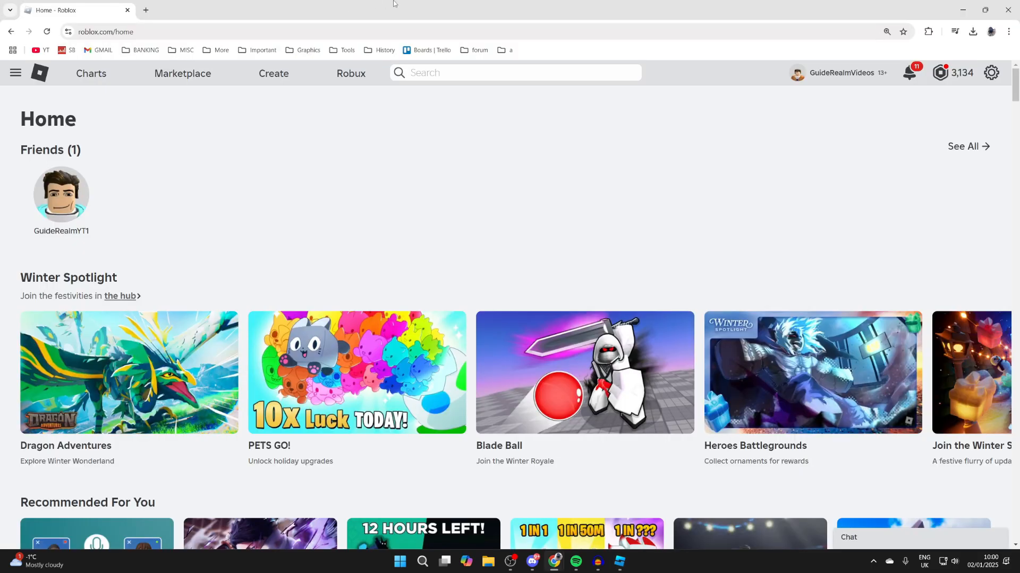
# Step: On the Roblox website in the browser, show the profile's created experiences as a grid and launch GRV Obby
pyautogui.click(841, 73)
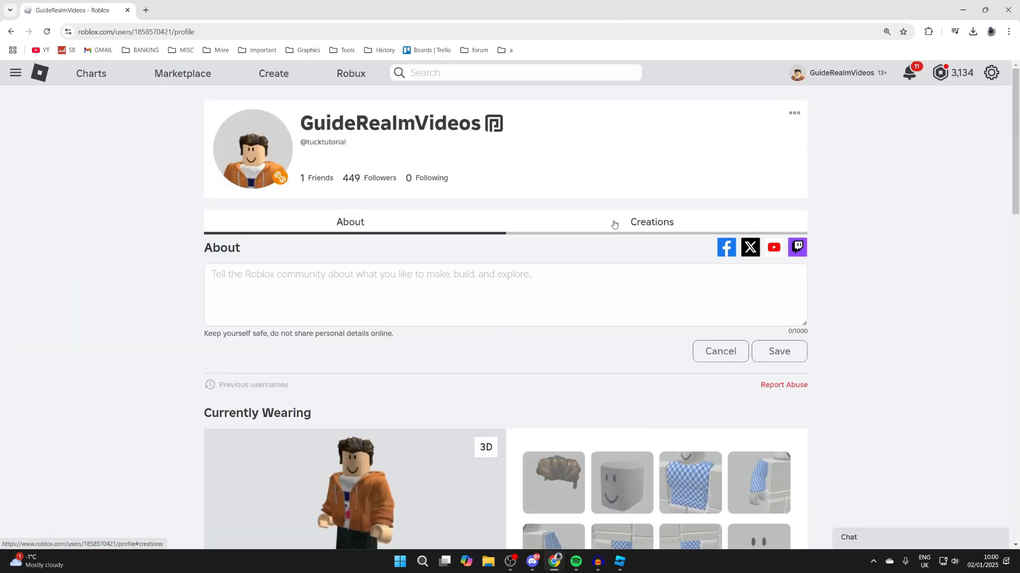
pyautogui.click(614, 225)
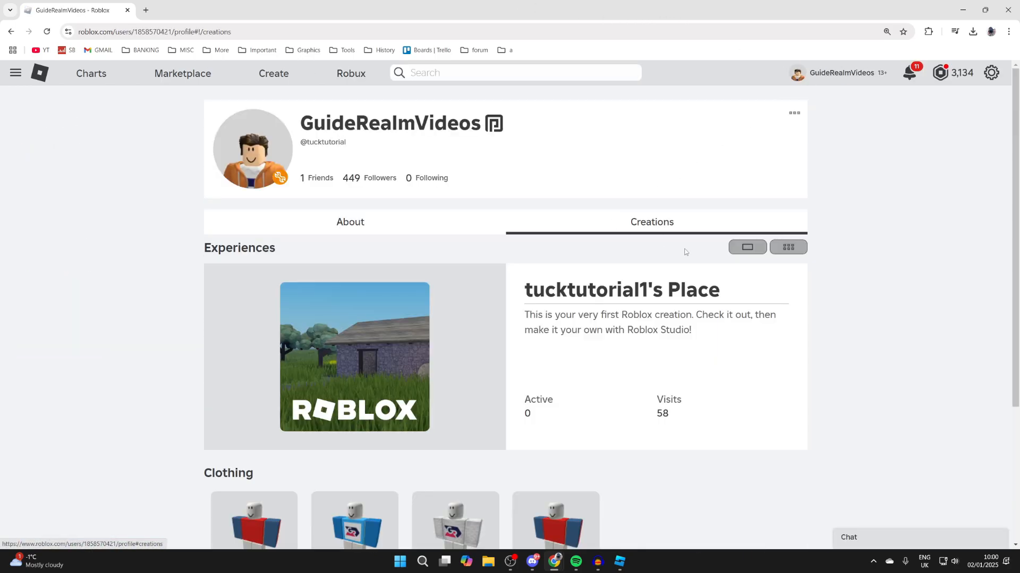
pyautogui.click(788, 247)
pyautogui.click(646, 320)
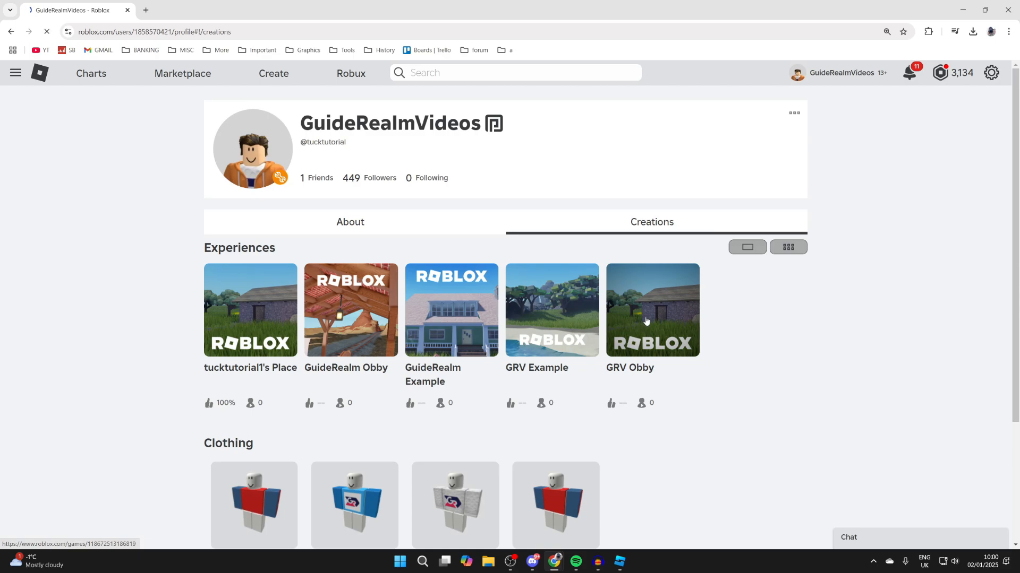
pyautogui.click(700, 263)
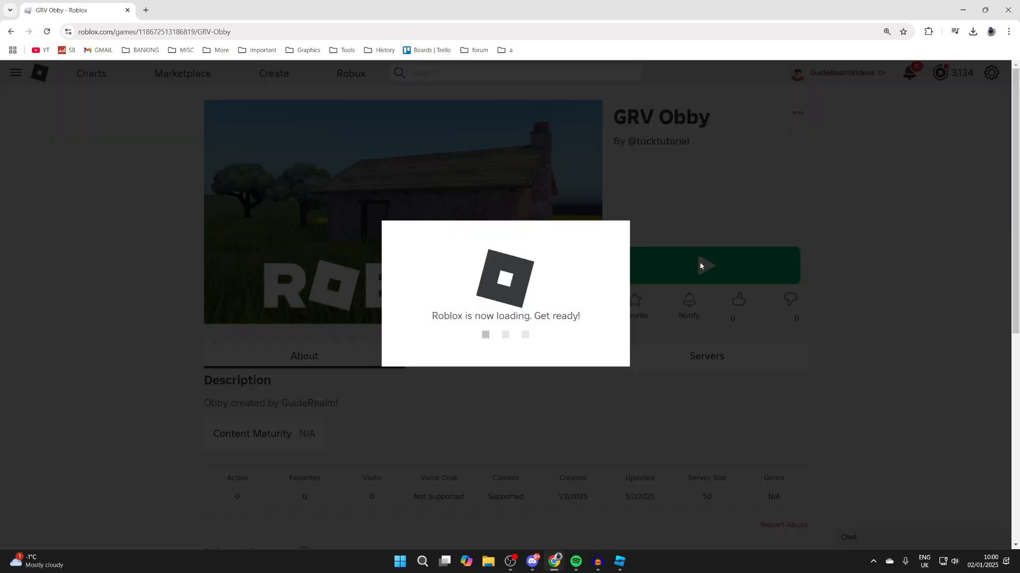